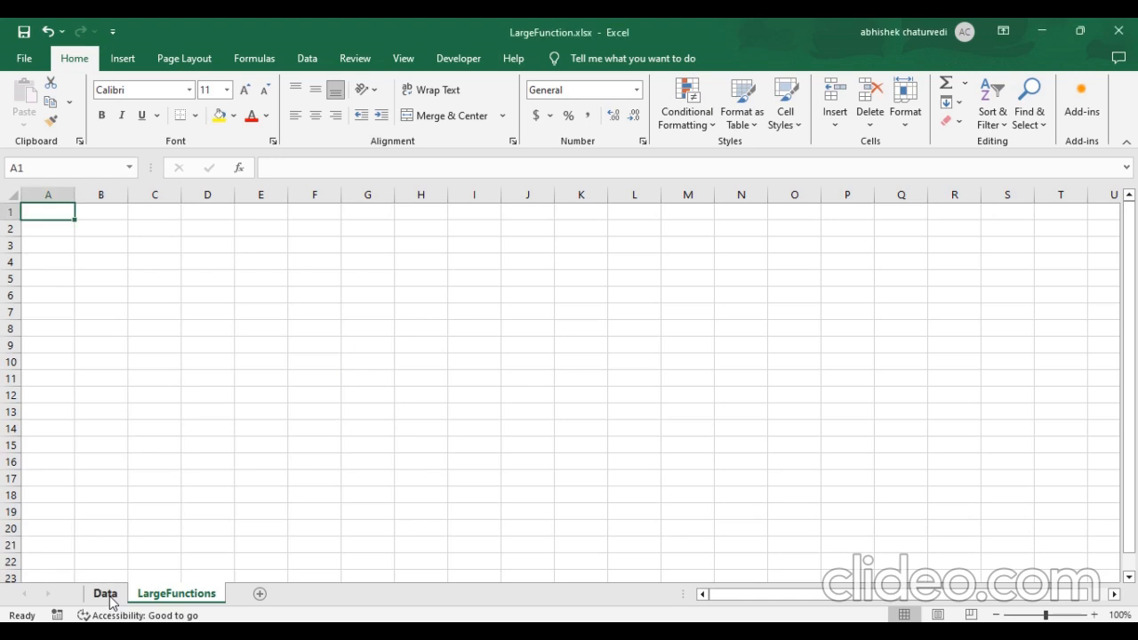
Examine the list of dates in column A of the Data sheet.
click(44, 214)
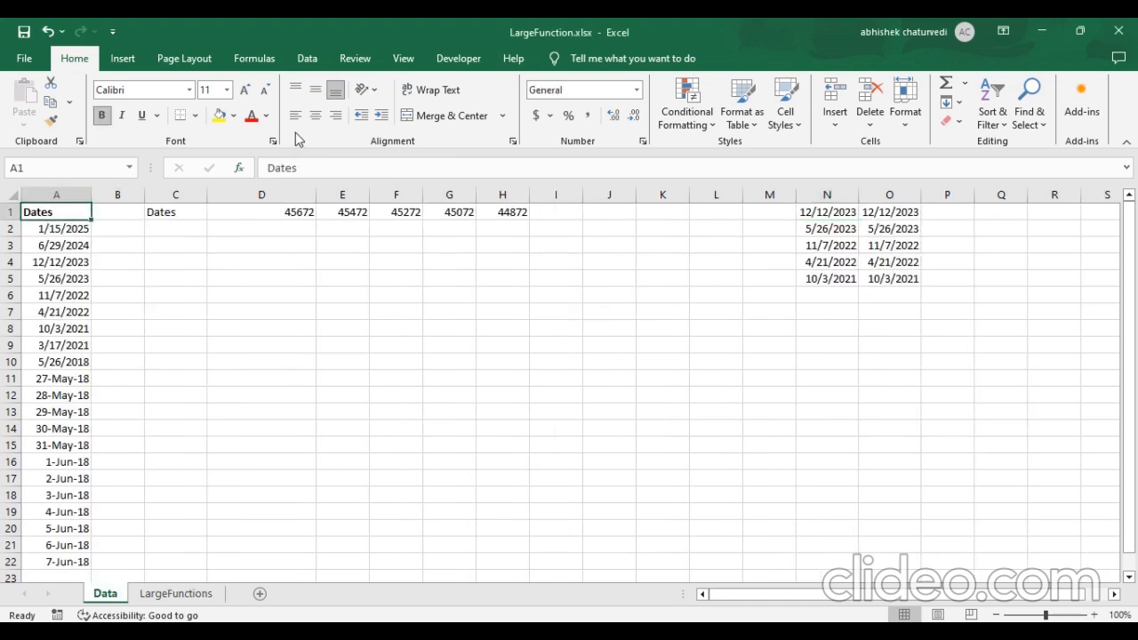
key(ctrl+shift+Down)
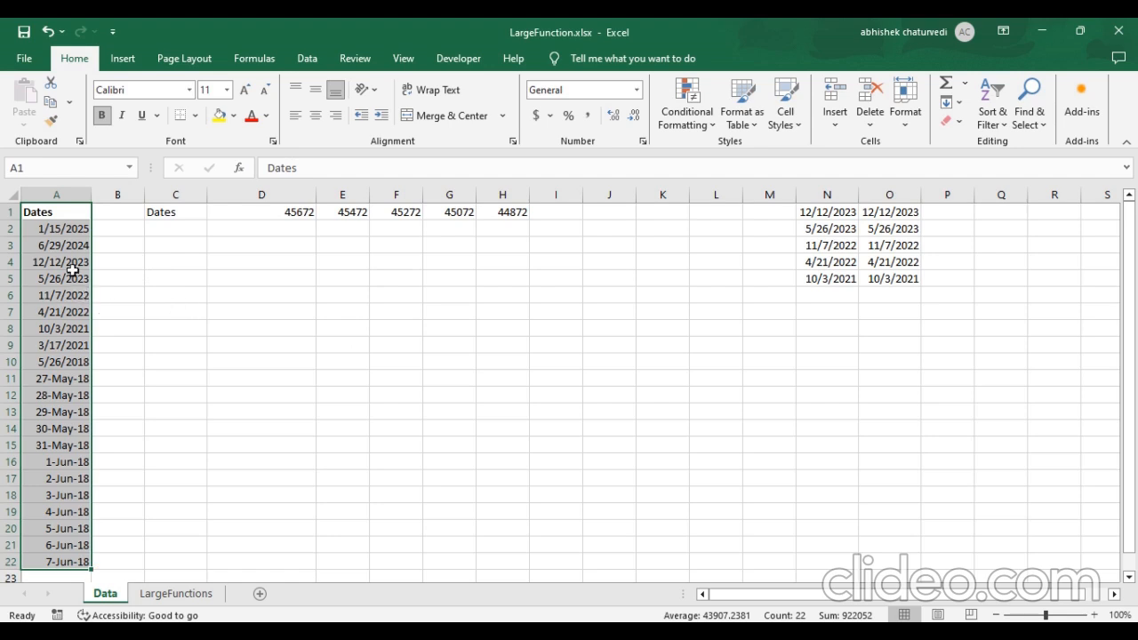
click(178, 593)
click(144, 263)
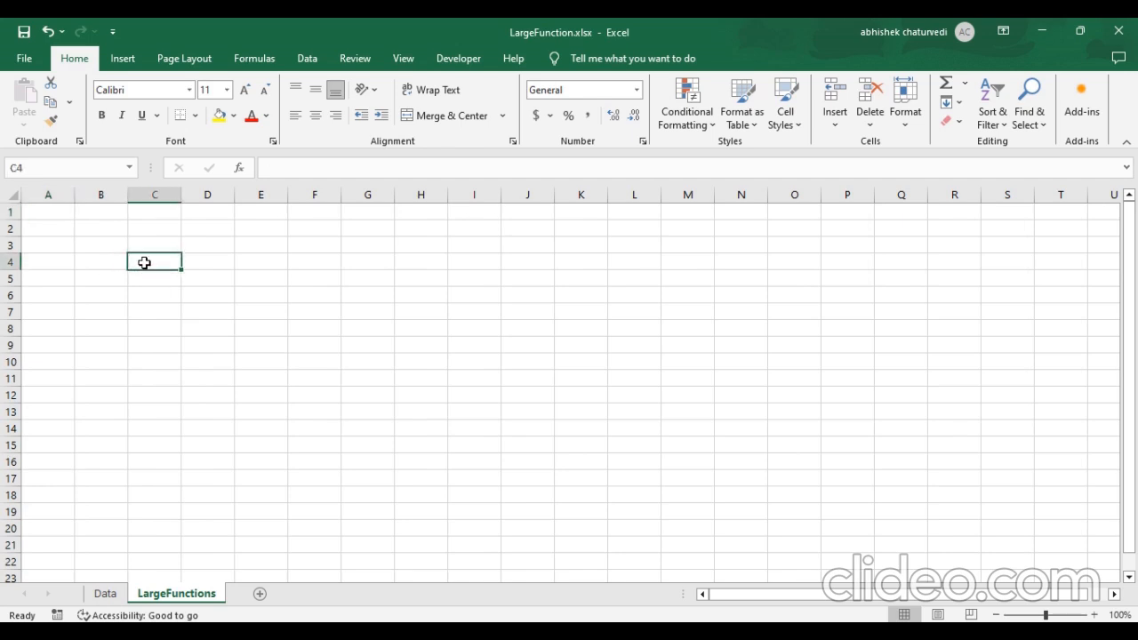
text(=Large)
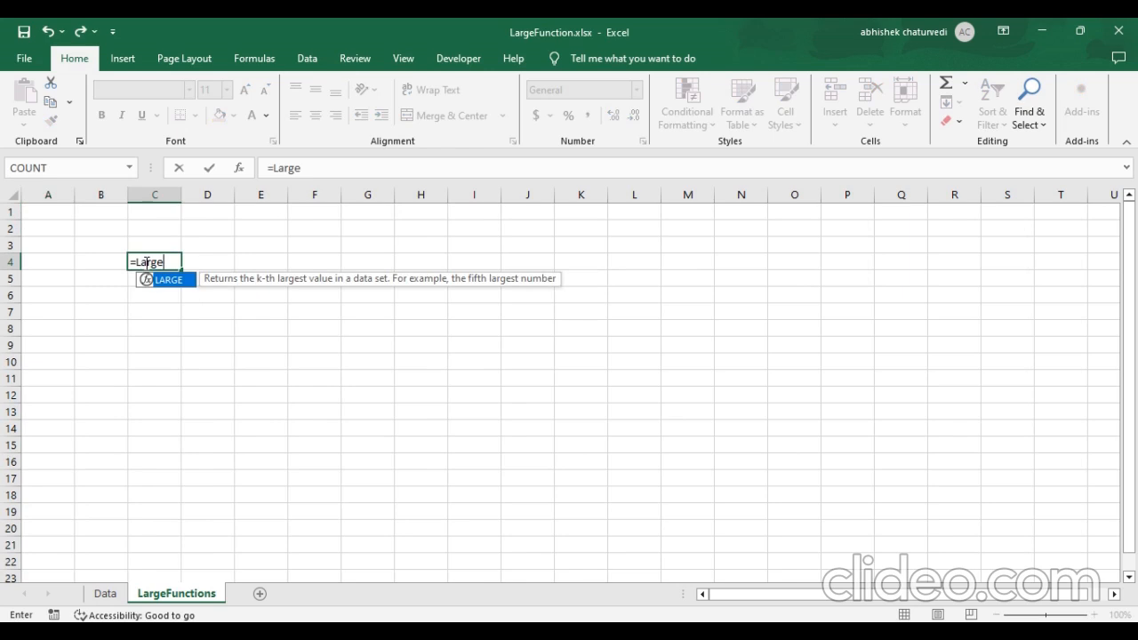
click(367, 170)
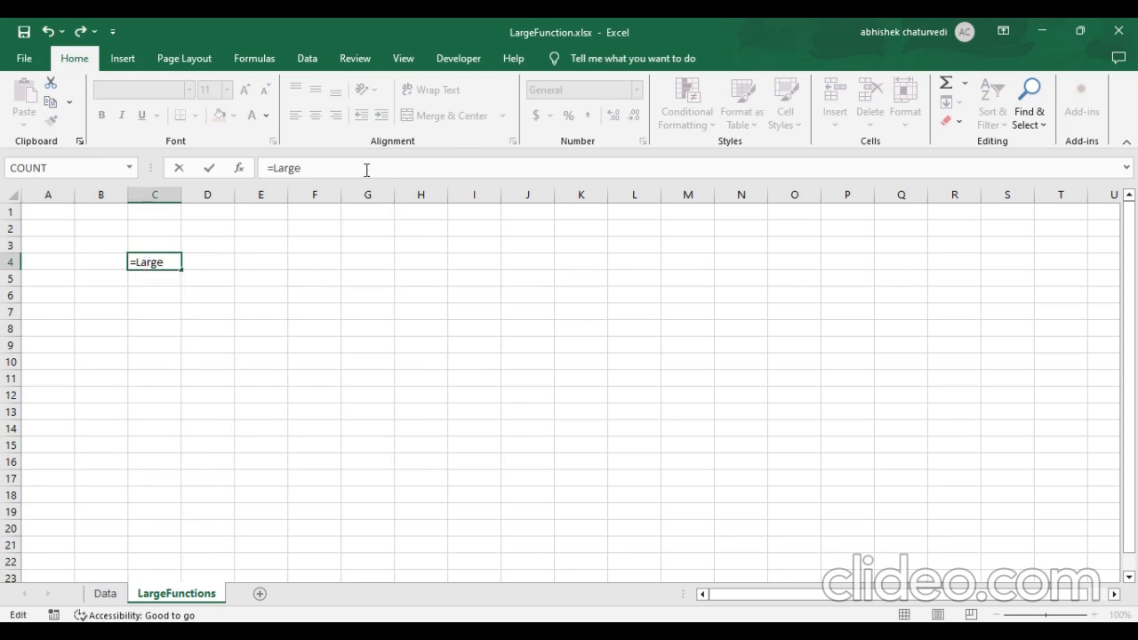
text(()
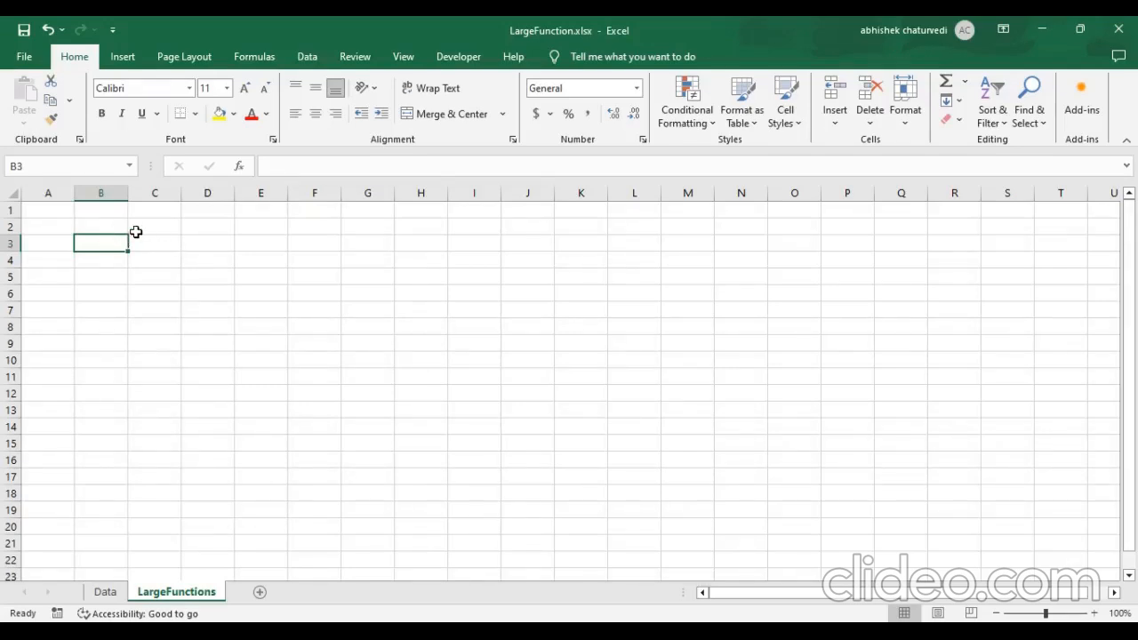
Enter =LARGE(Data!A2:A22,4) in cell B3 of the LargeFunctions sheet to return the fourth-largest date.
click(288, 167)
text(=Large)
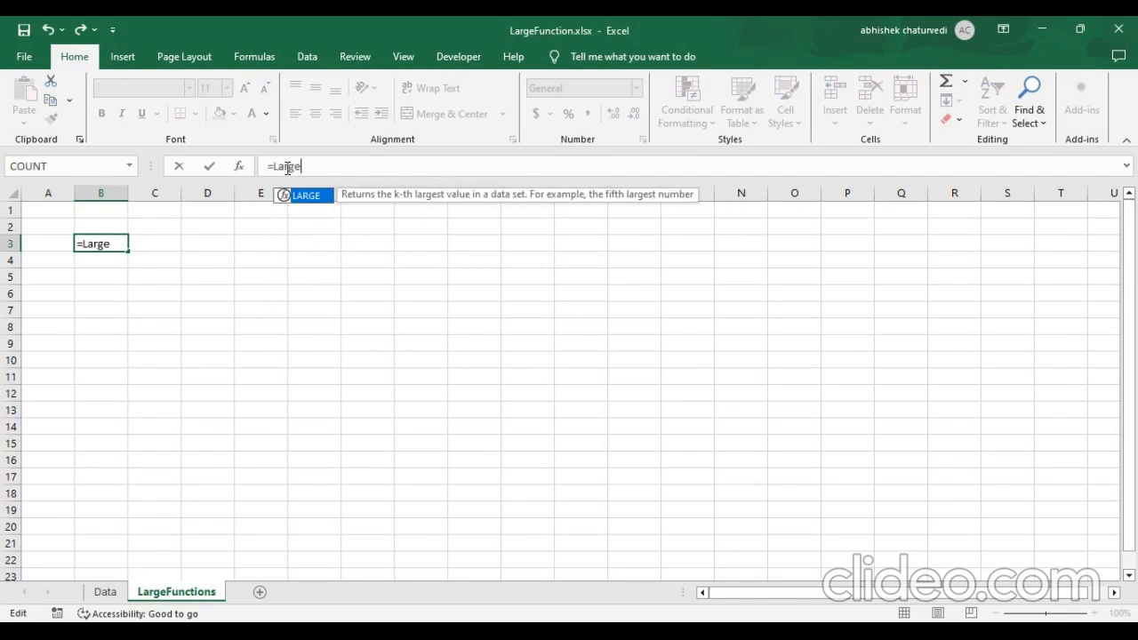
text(()
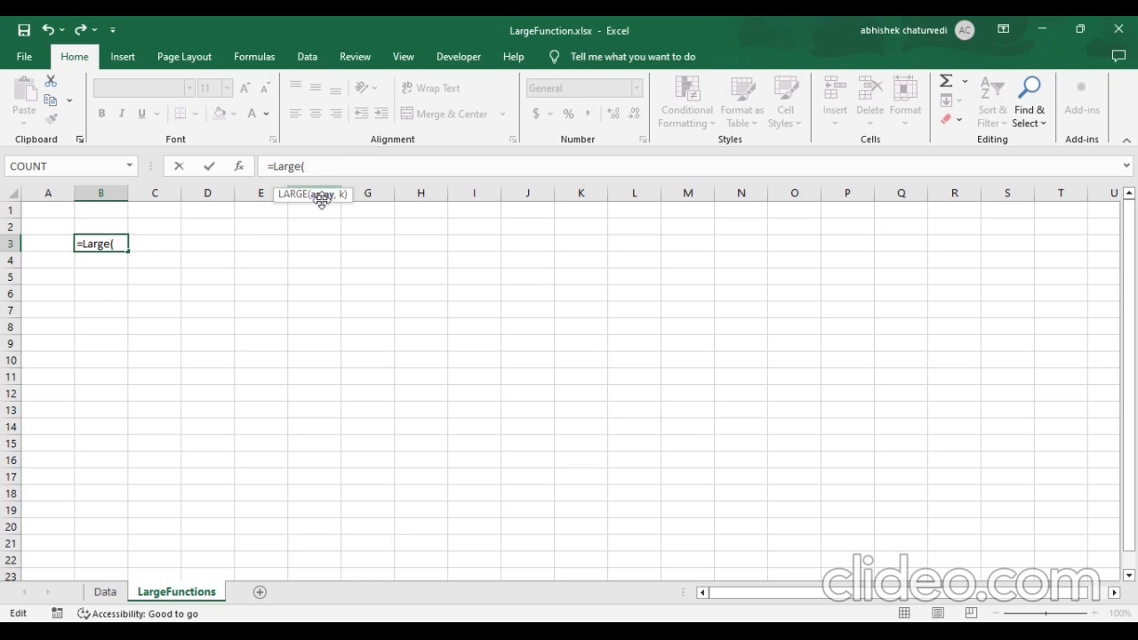
click(105, 591)
click(61, 228)
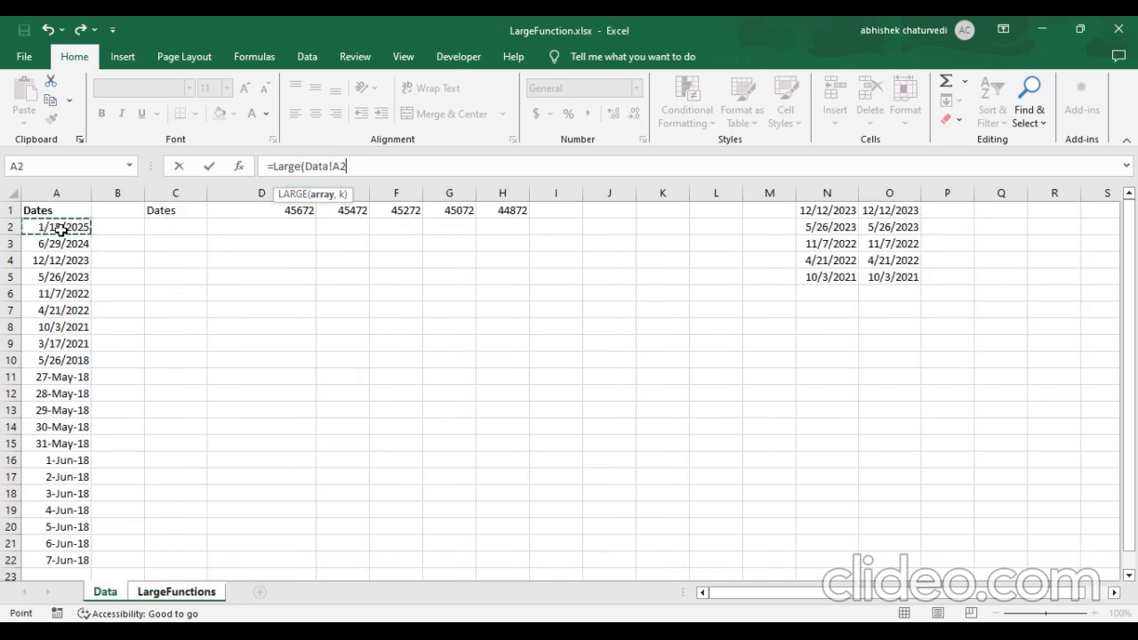
key(ctrl+shift+Down)
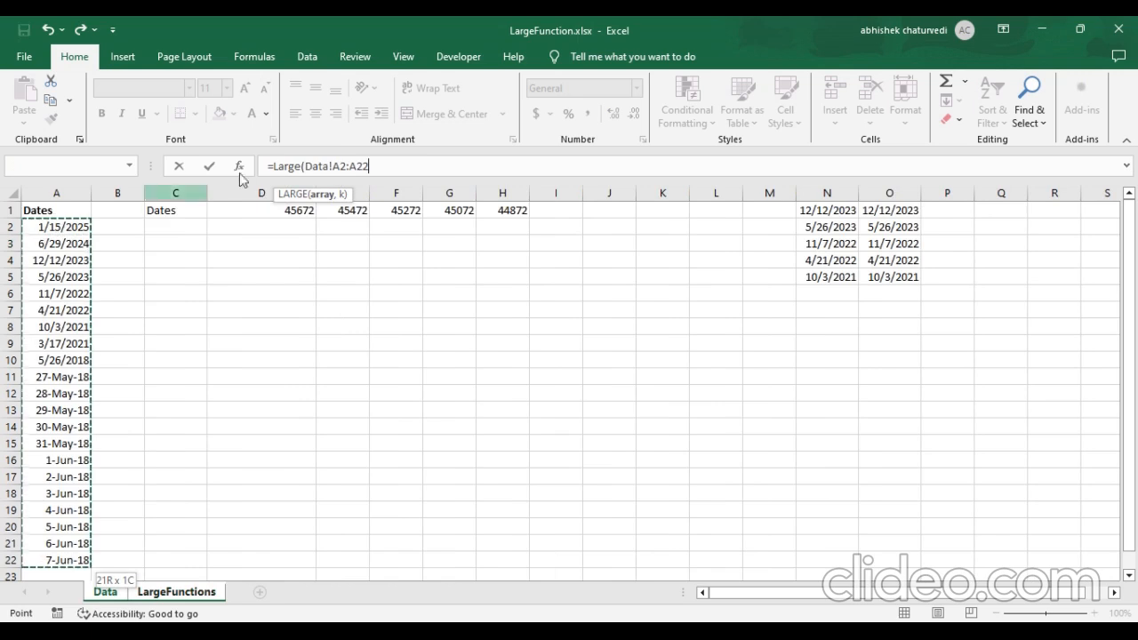
click(424, 166)
text(,)
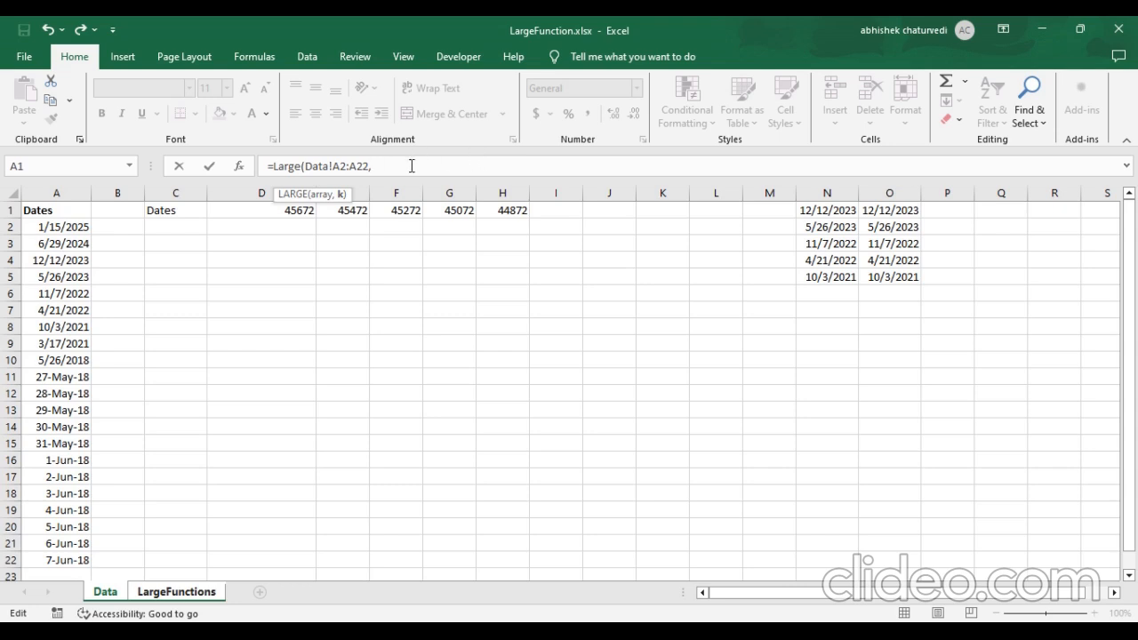
text(4))
key(Return)
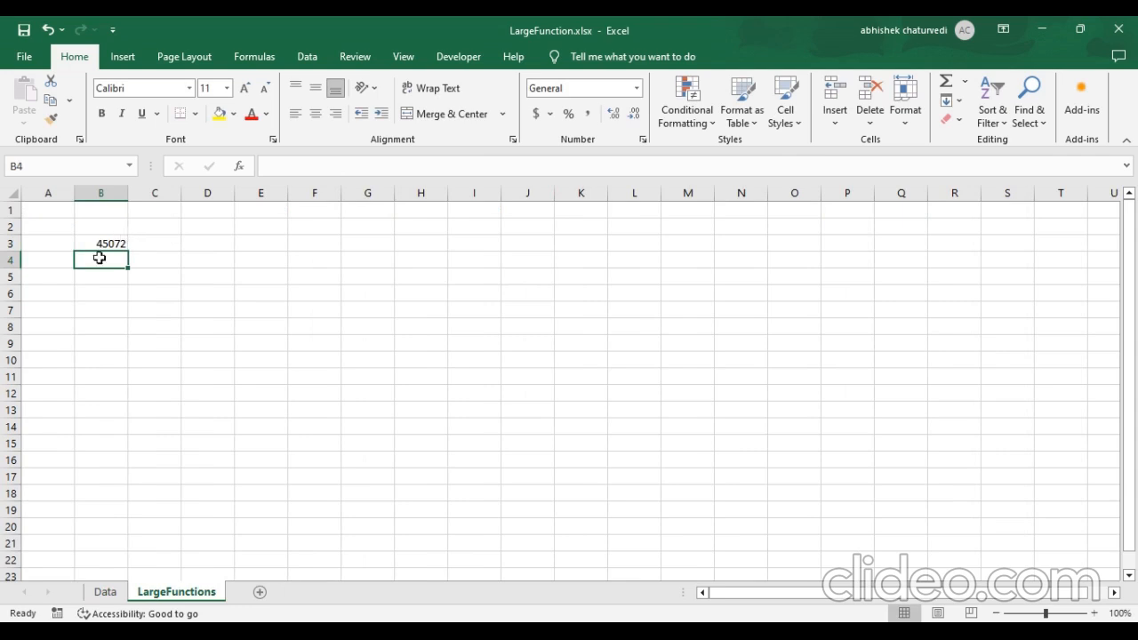
Format cell B3 as Short Date and widen column B.
click(100, 246)
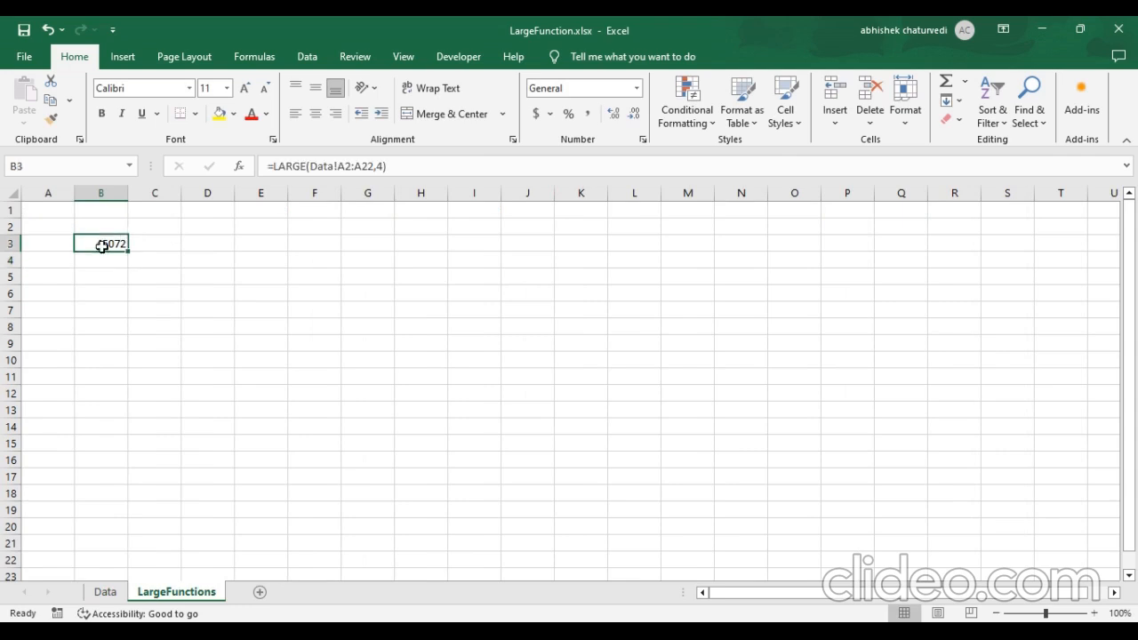
click(637, 89)
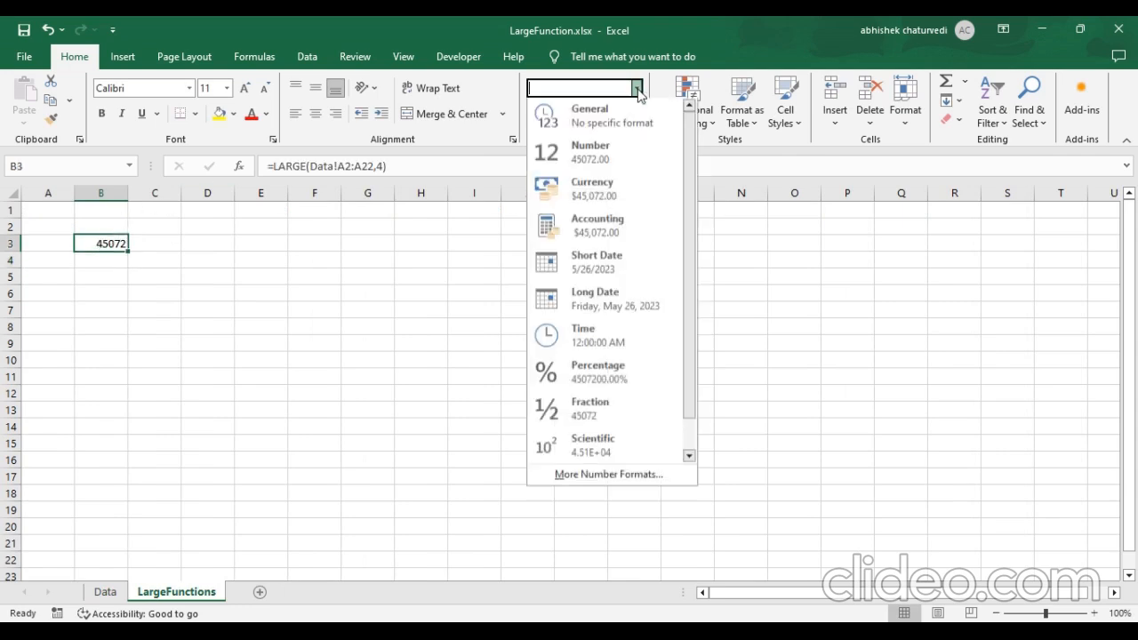
click(611, 267)
drag(129, 199, 186, 201)
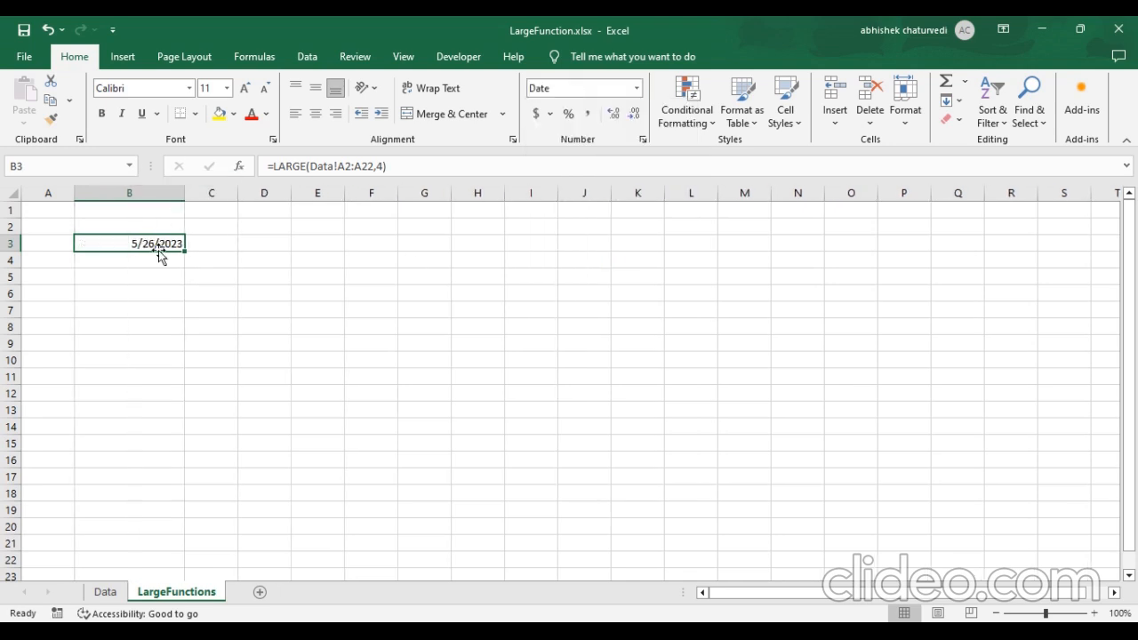
Change the k argument of the LARGE formula in B3 to 5.
click(105, 591)
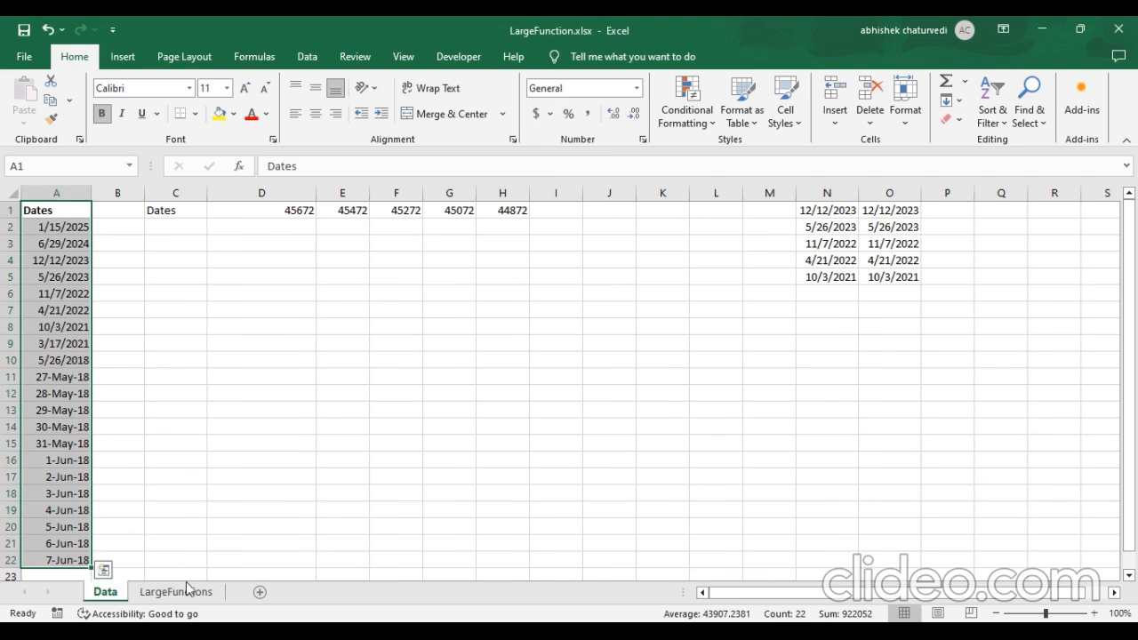
click(186, 588)
click(415, 168)
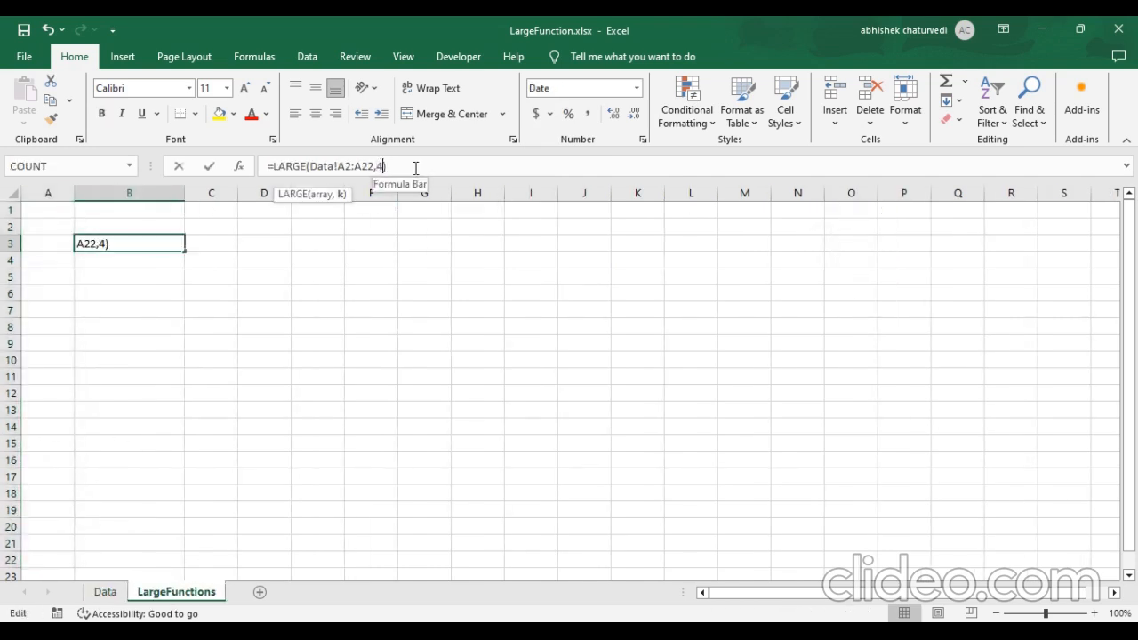
key(BackSpace)
key(BackSpace)
text(5))
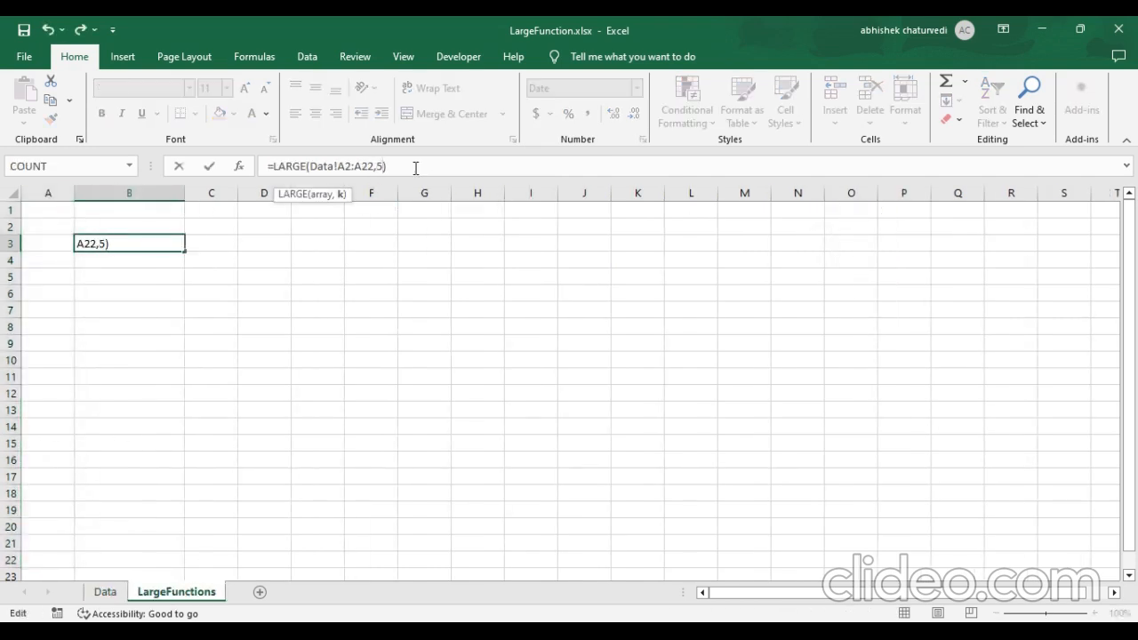
key(ctrl+Return)
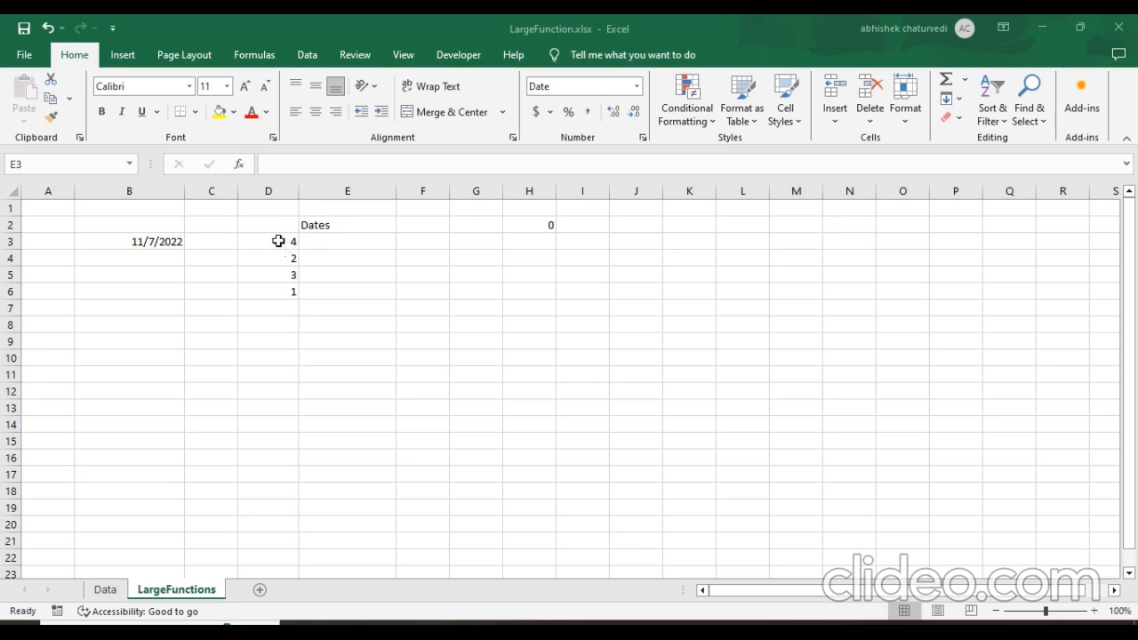
Examine the rank values in cells D3 to D6 that serve as k for the dates on the Data sheet.
drag(278, 241, 276, 287)
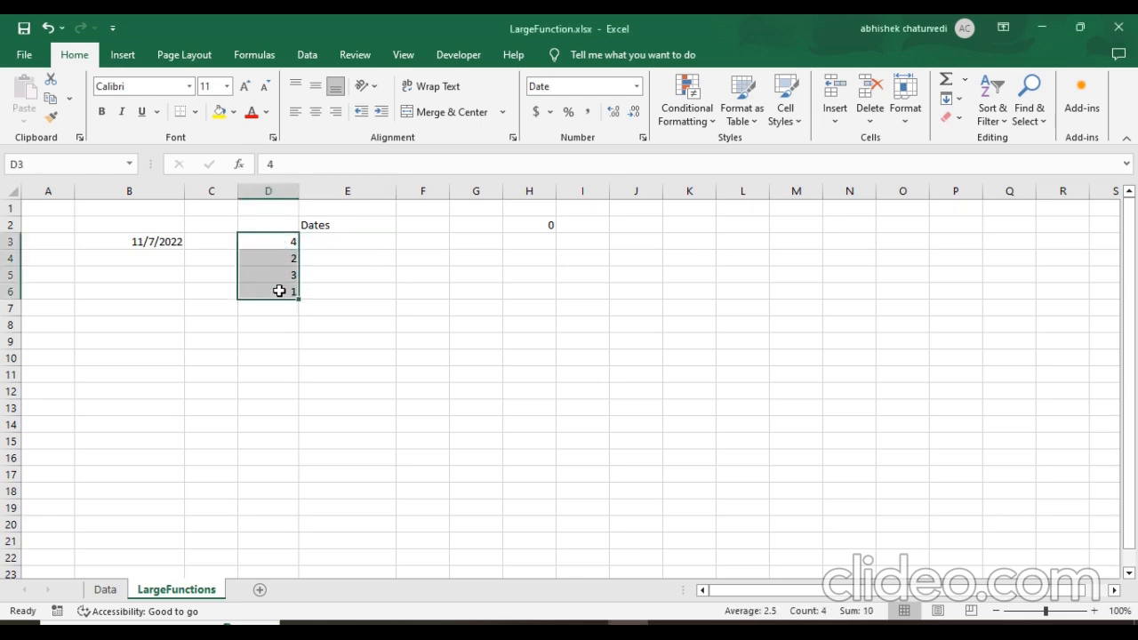
click(315, 244)
click(276, 242)
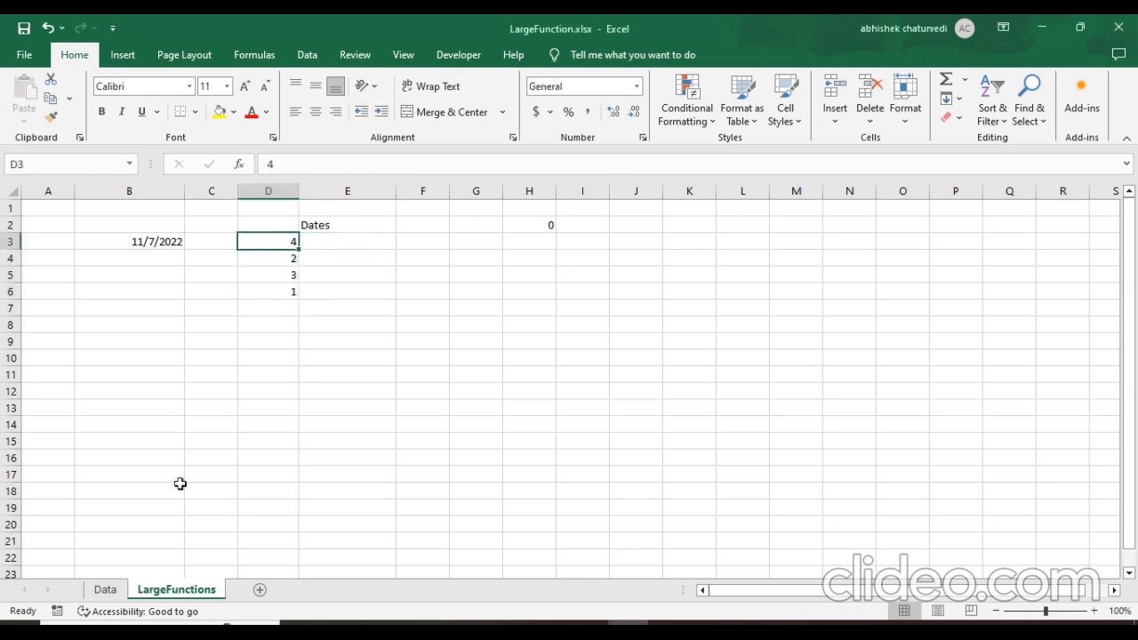
click(109, 595)
click(169, 590)
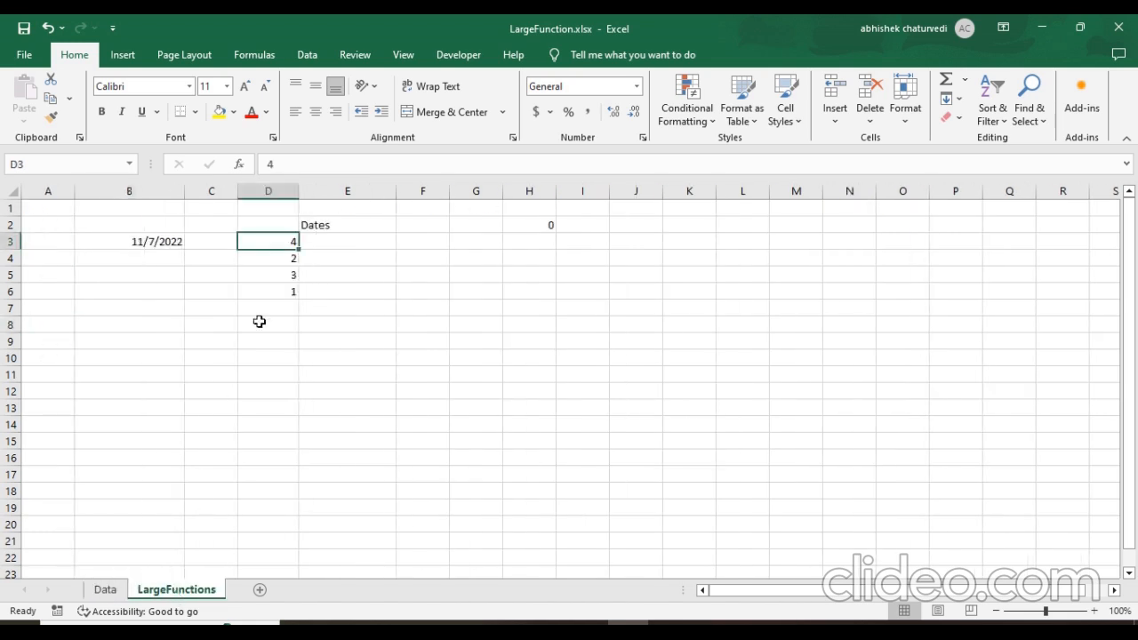
click(286, 256)
click(274, 275)
click(275, 292)
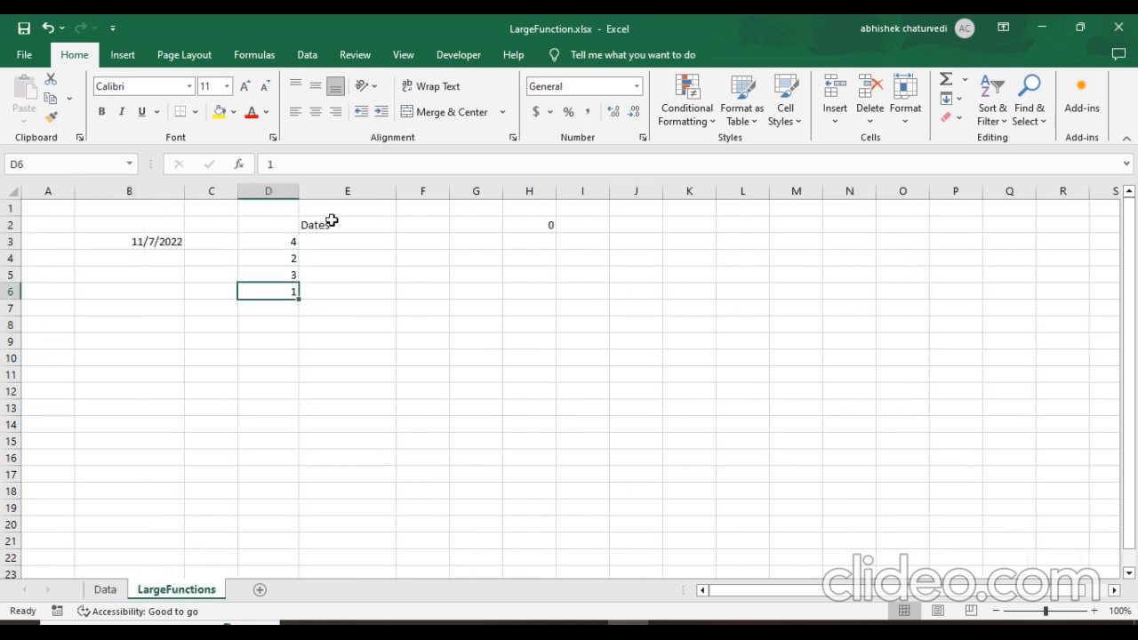
Write =LARGE(Data!A2:A22,LargeFunctions!D3) in cell E3, taking k from the rank cell beside it.
click(329, 245)
text(=Large)
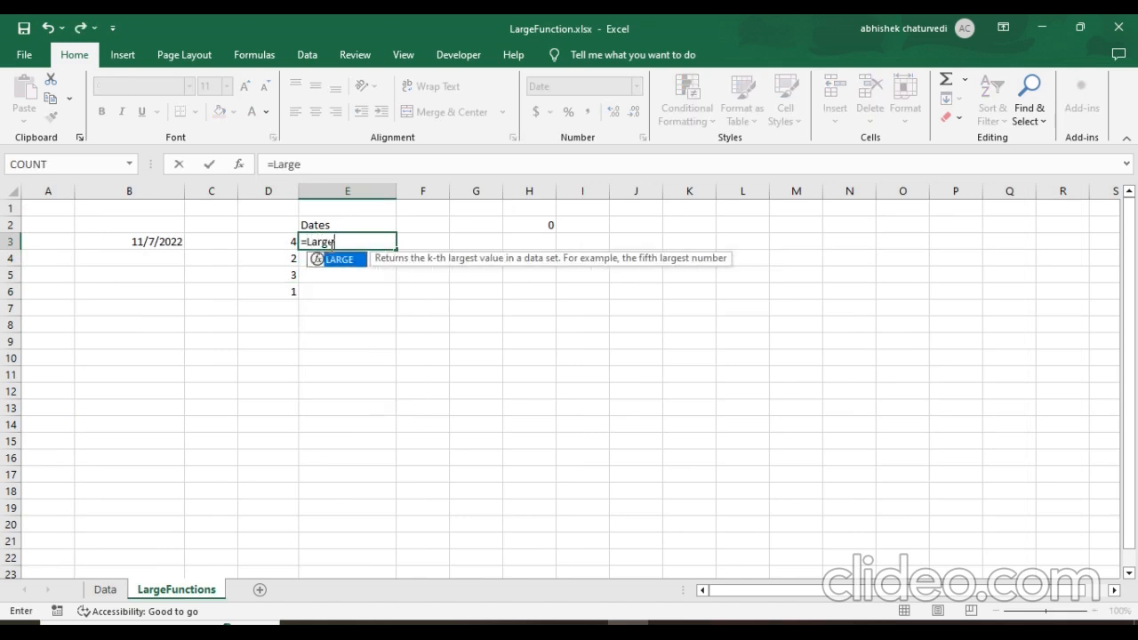
key(Tab)
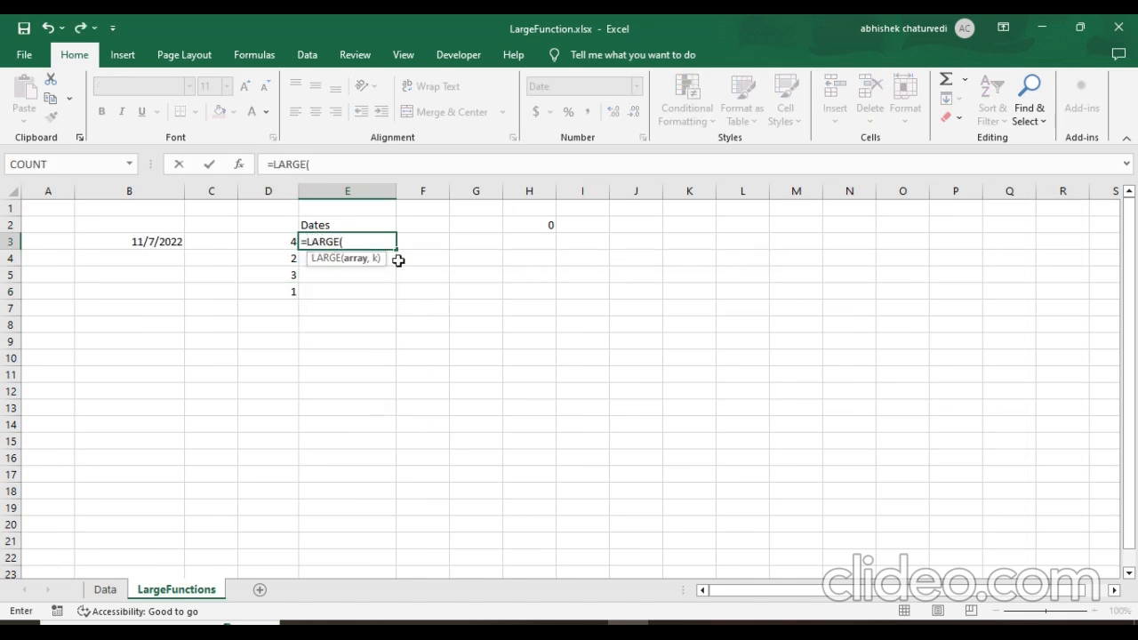
click(105, 590)
click(70, 228)
key(ctrl+shift+Down)
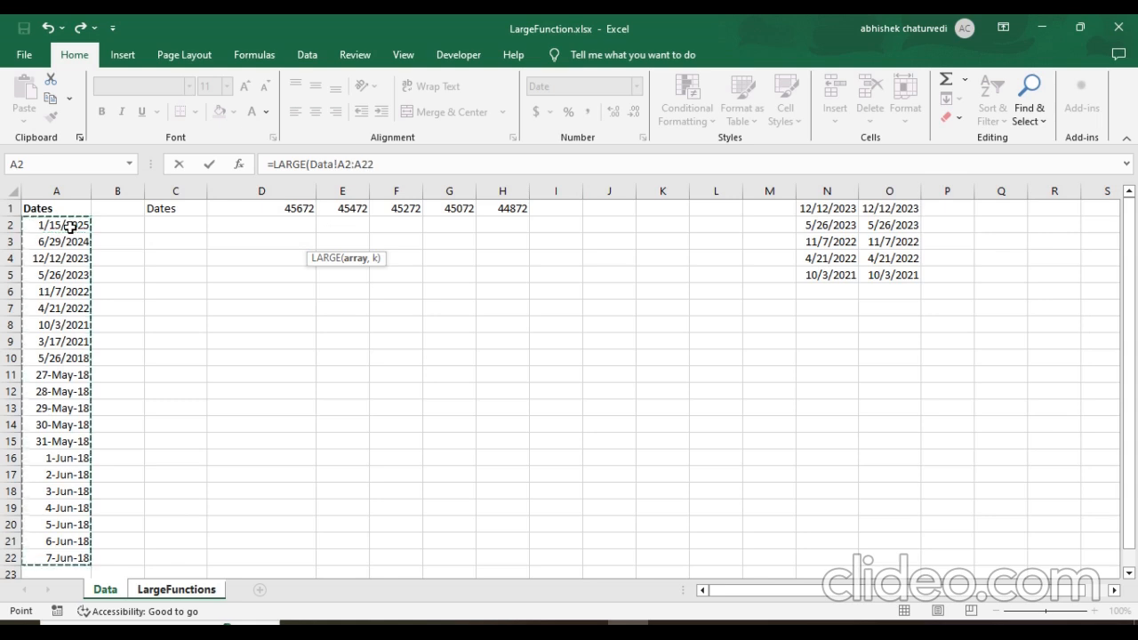
text(,)
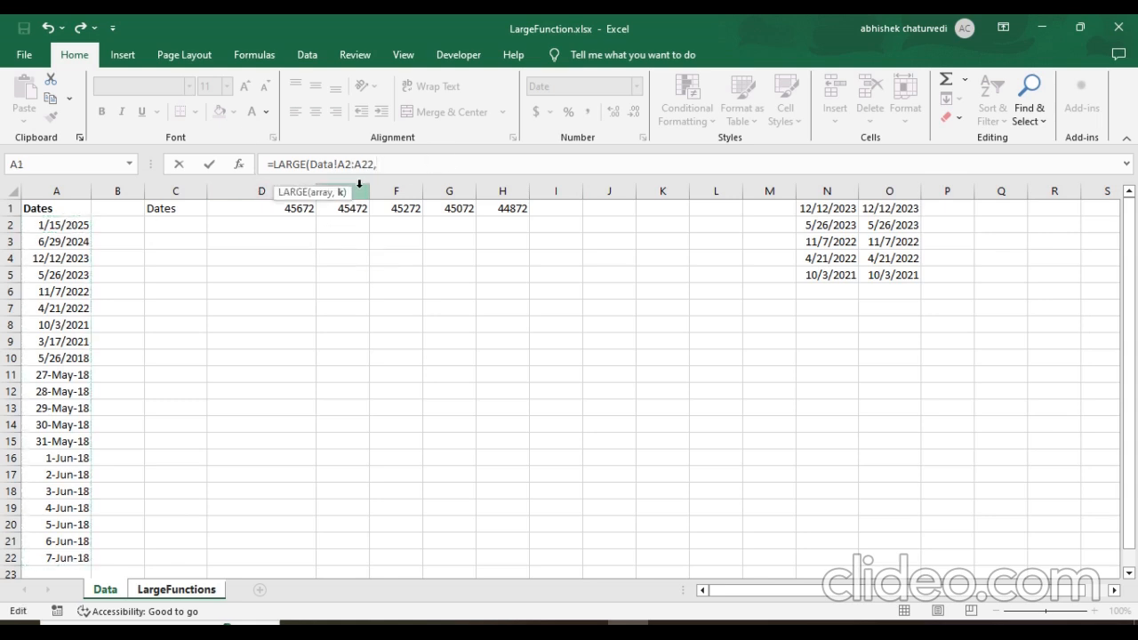
click(174, 592)
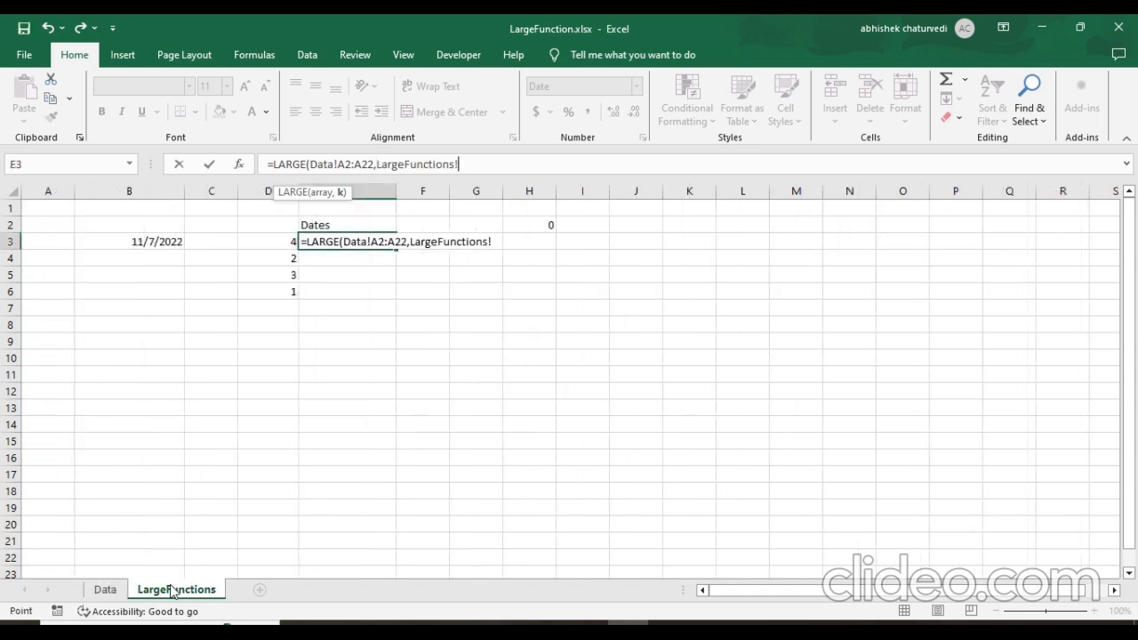
click(267, 247)
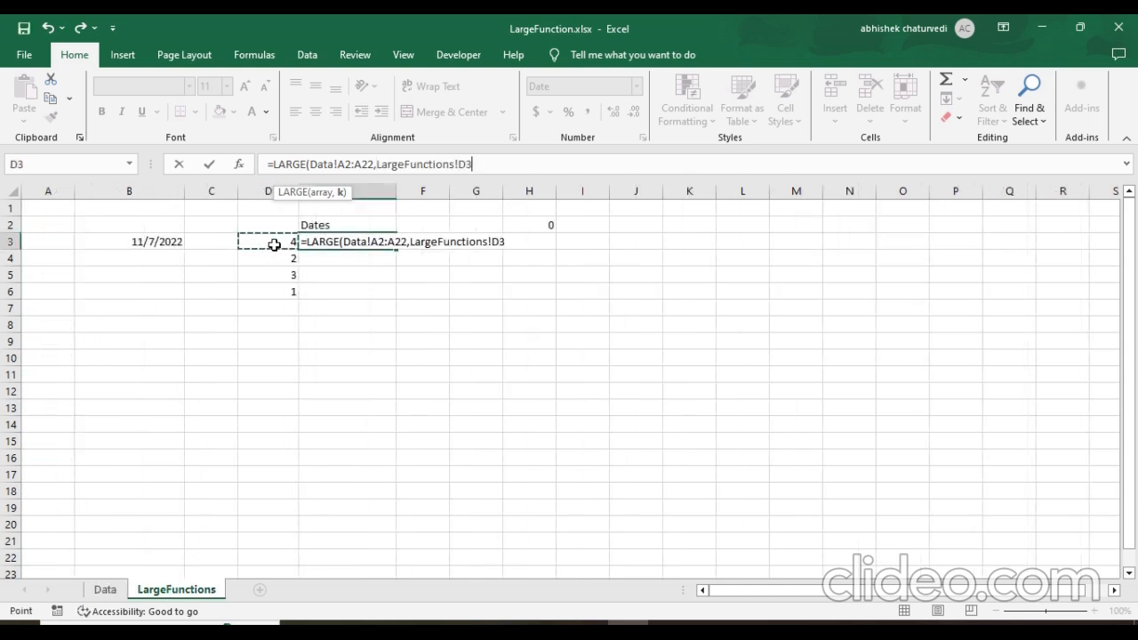
click(518, 168)
text())
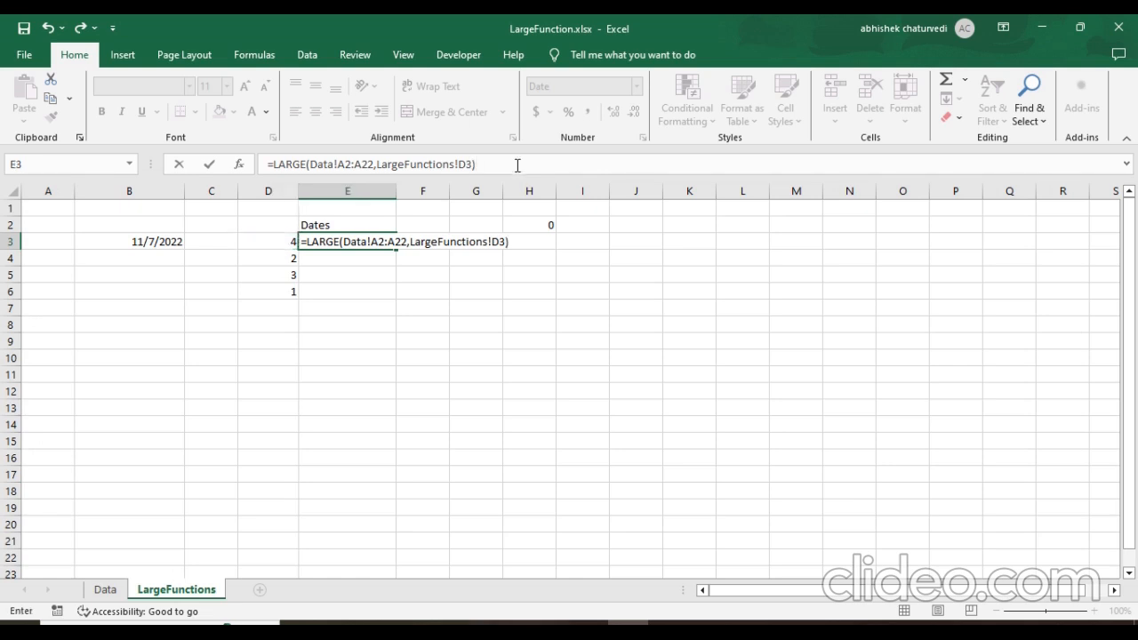
Make the date range in E3's formula absolute as $A$2:$A$22 and fill the formula down to E6.
drag(373, 165, 345, 166)
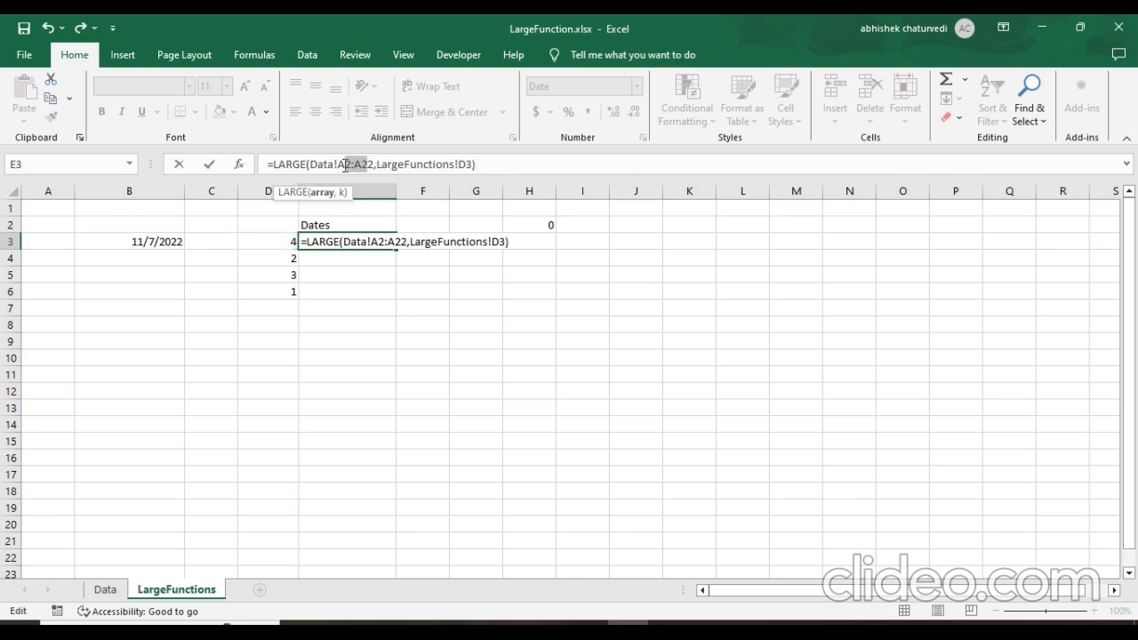
key(F4)
key(ctrl+Return)
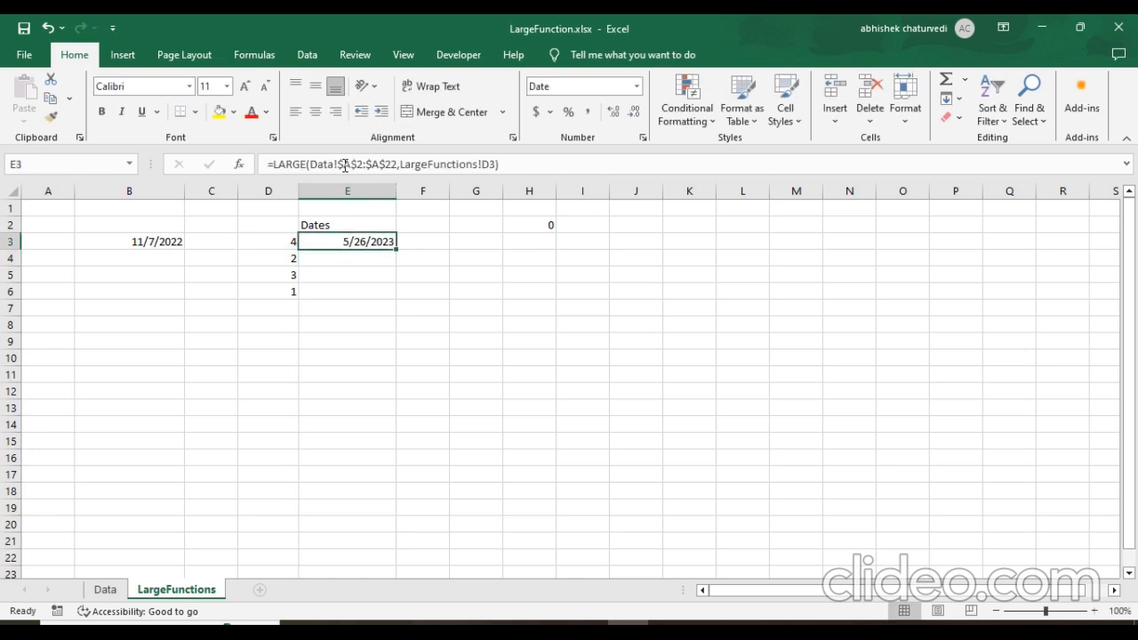
drag(397, 249, 396, 297)
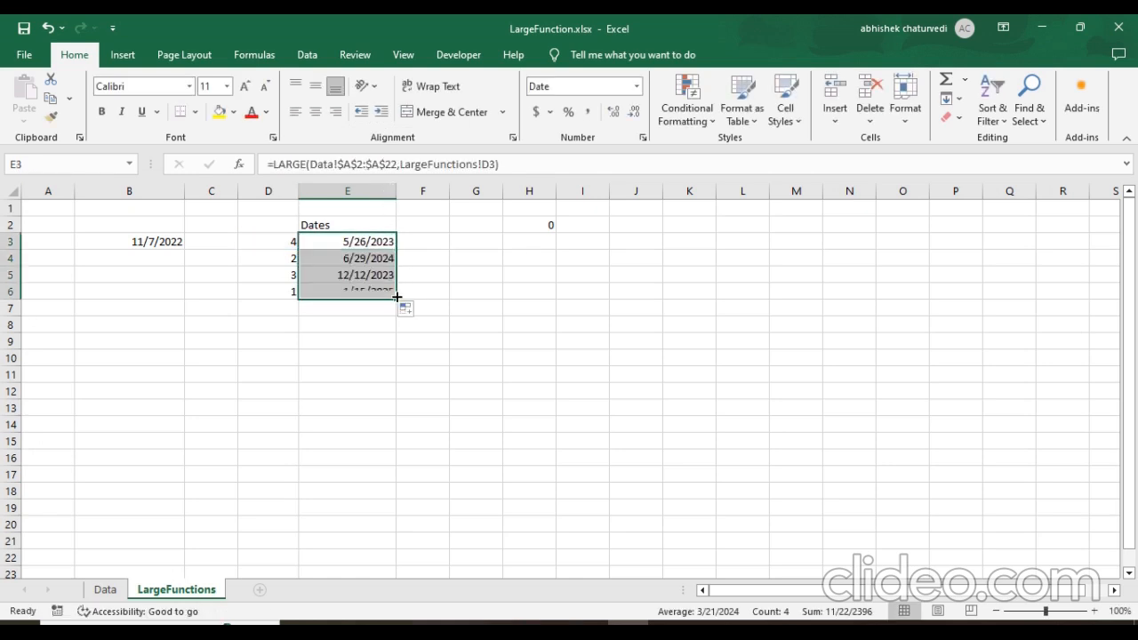
Examine the filled LARGE formulas in E4 to E6 against the rank values in column D.
click(345, 257)
click(346, 274)
click(347, 292)
click(346, 276)
click(346, 257)
click(348, 275)
click(351, 296)
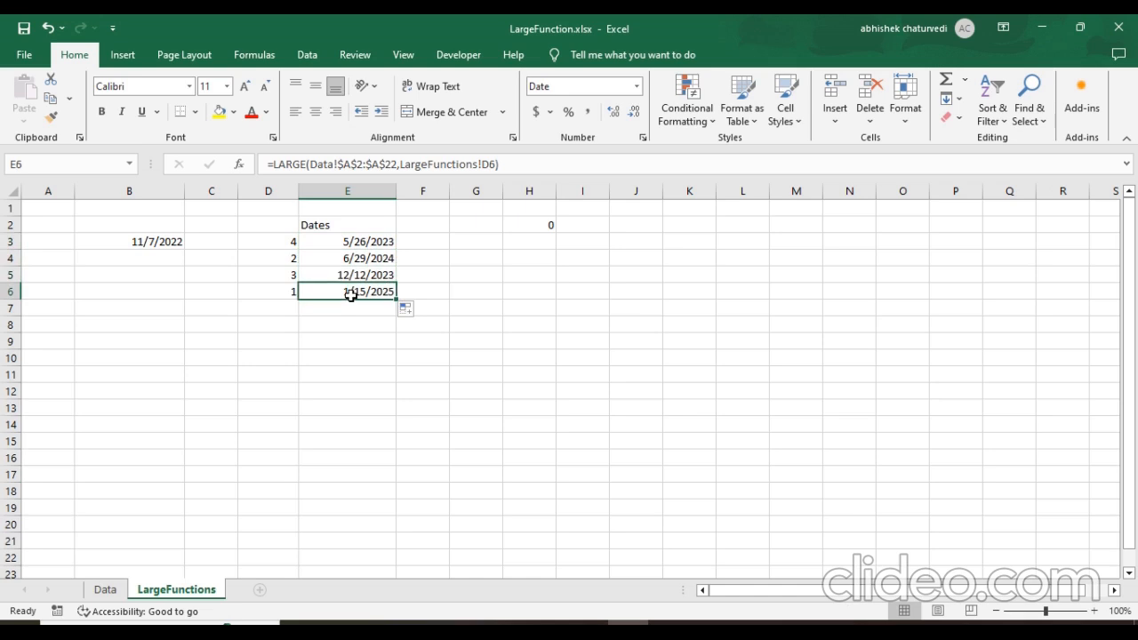
drag(264, 258, 268, 286)
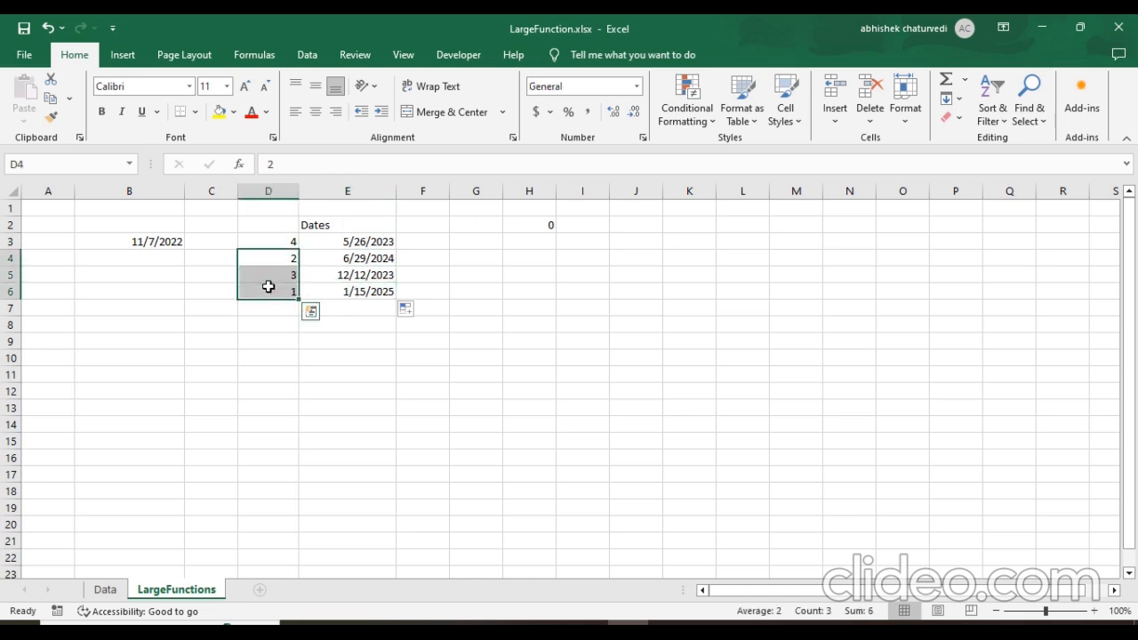
Check which rank cell each LARGE formula in E3 to E6 refers to.
click(348, 259)
click(326, 245)
click(336, 259)
click(337, 276)
click(342, 292)
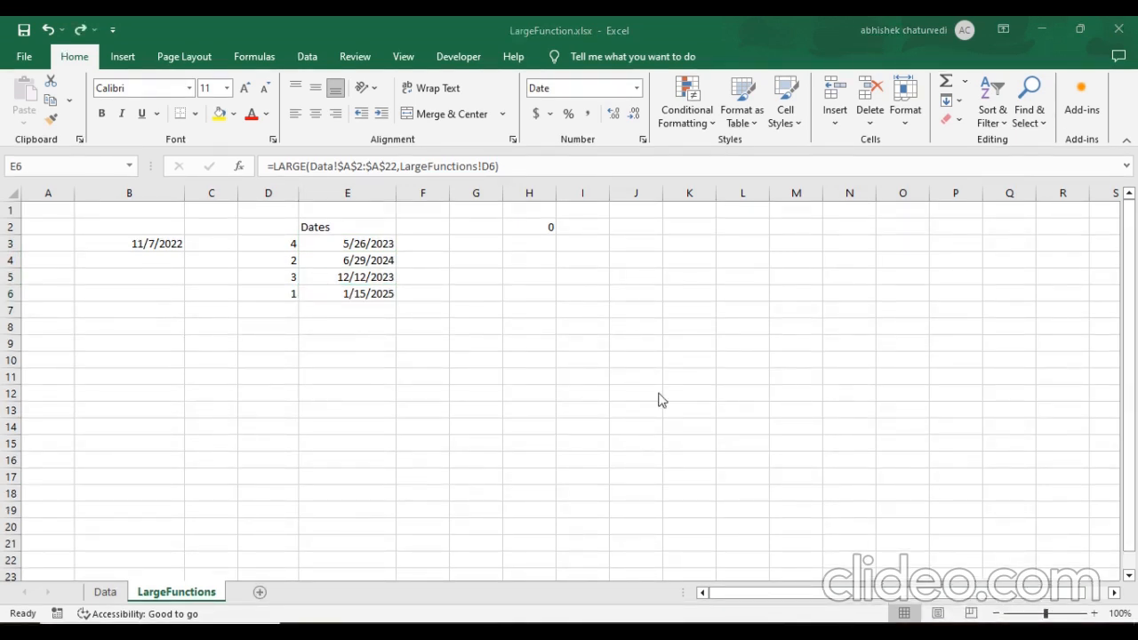
Add the header Sales in cell B1 of the Data sheet, beside the Dates column.
click(106, 593)
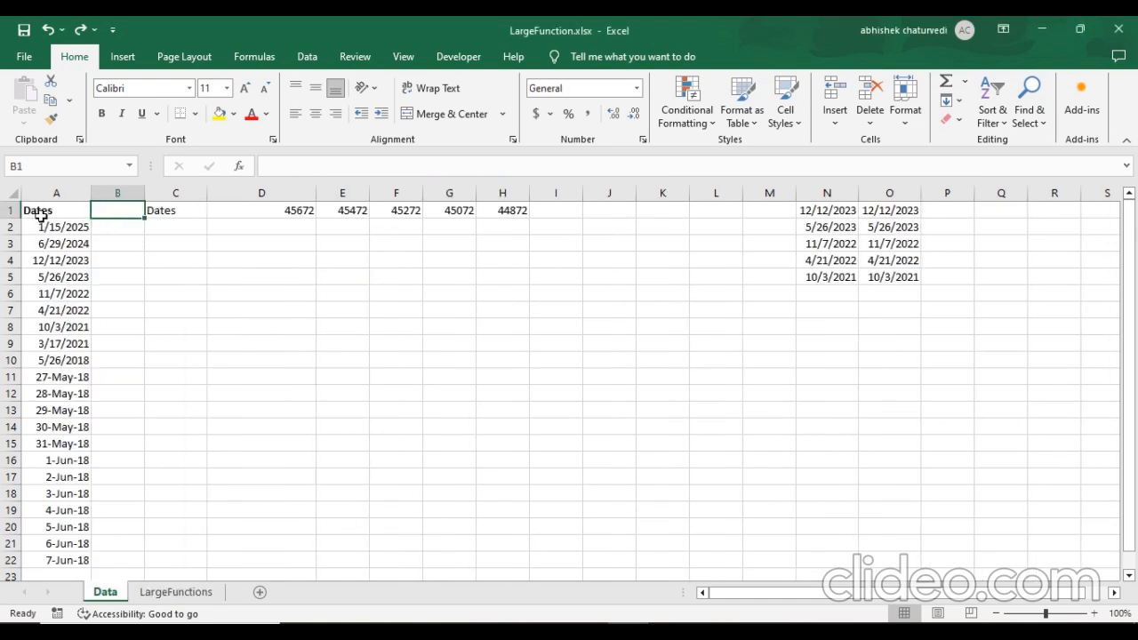
click(56, 192)
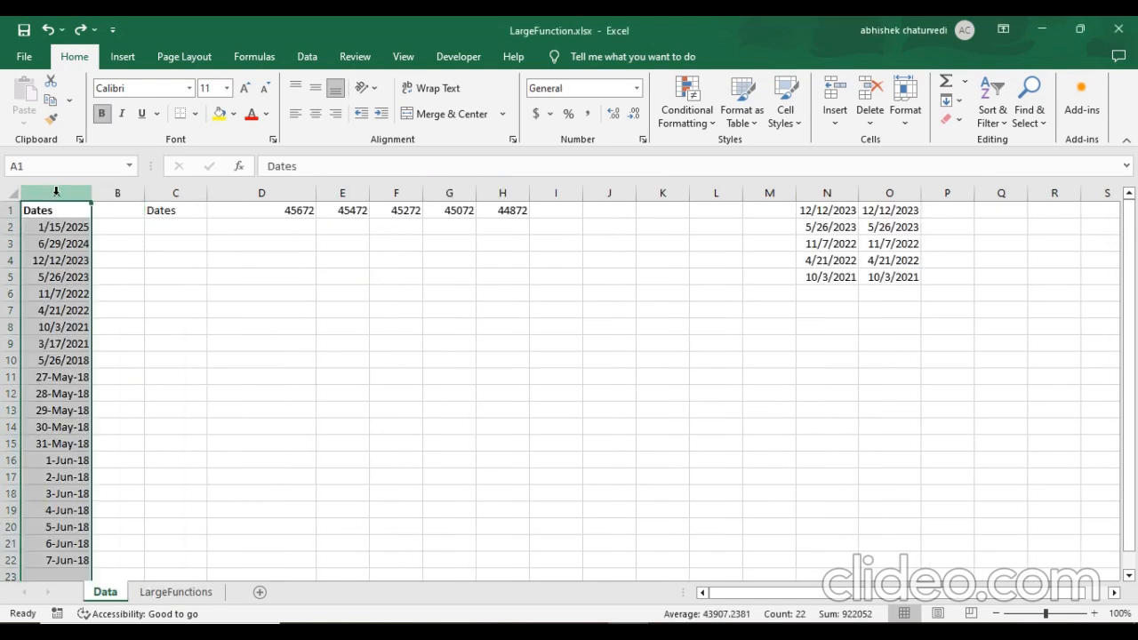
click(105, 210)
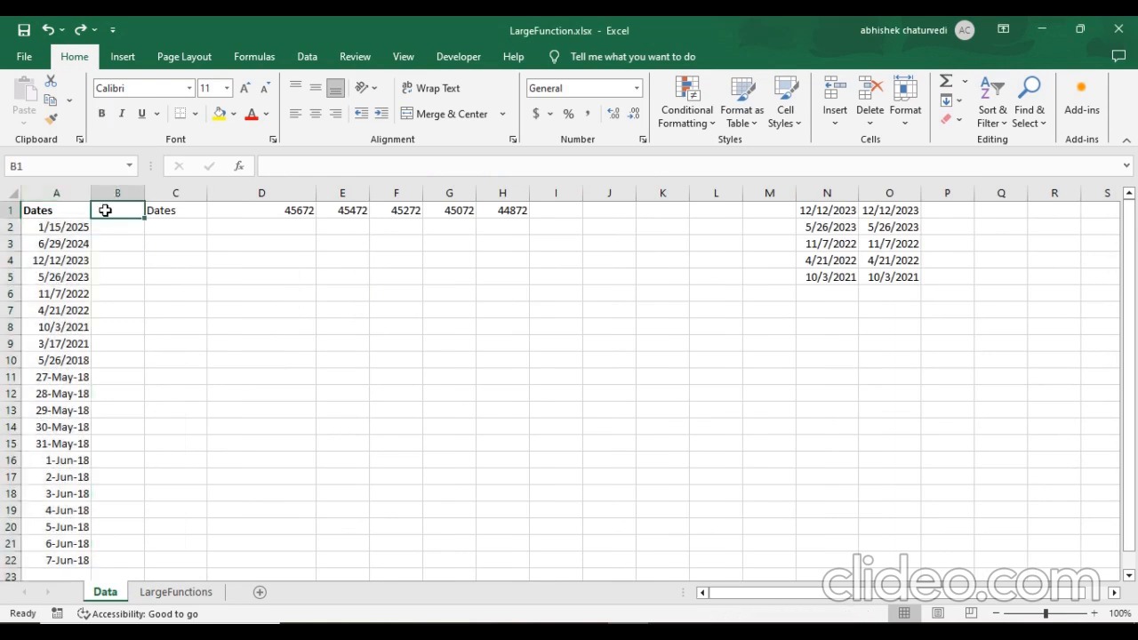
text(Sales)
key(Return)
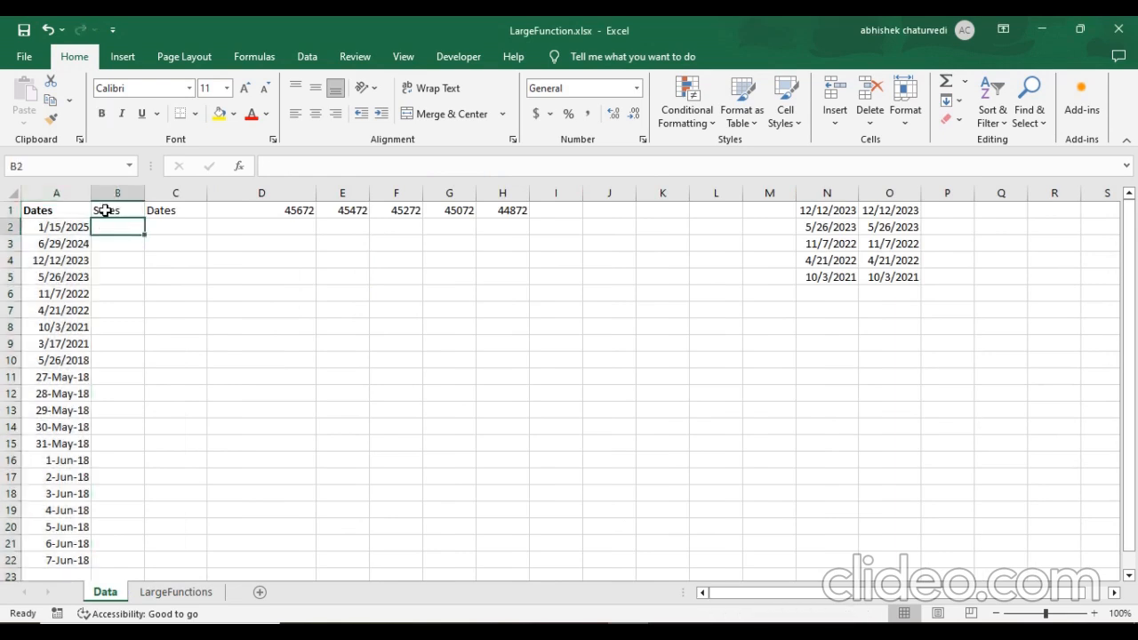
Write =RANDBETWEEN(1000,2000) in cell B2 and fill it down the Sales column to B22.
text(=RAND()
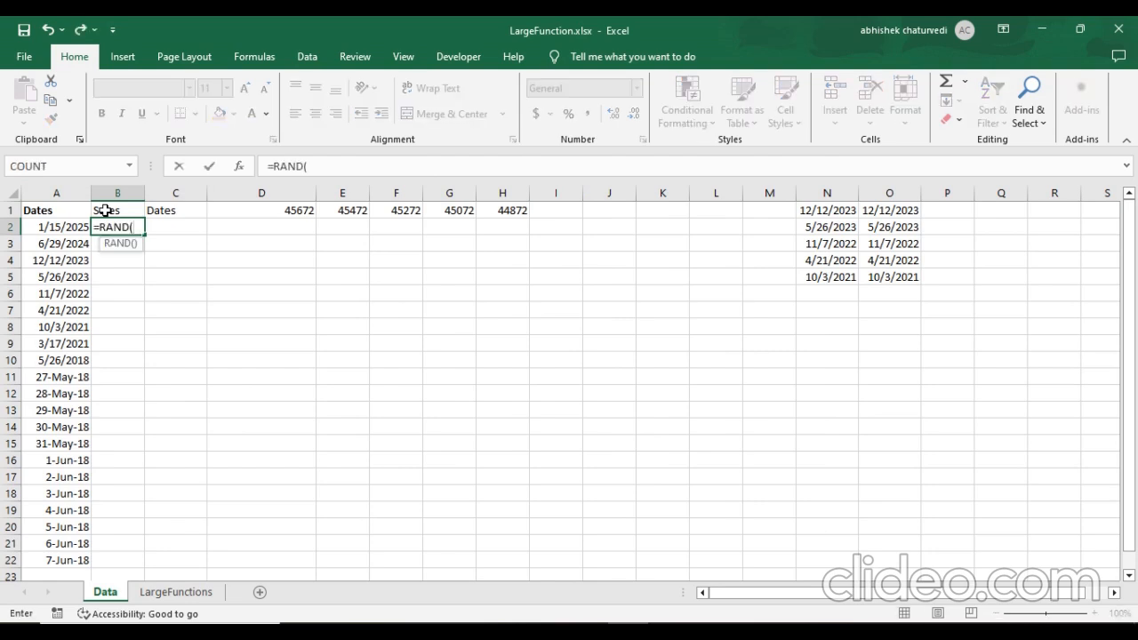
key(BackSpace)
text(BETWEEN(10)
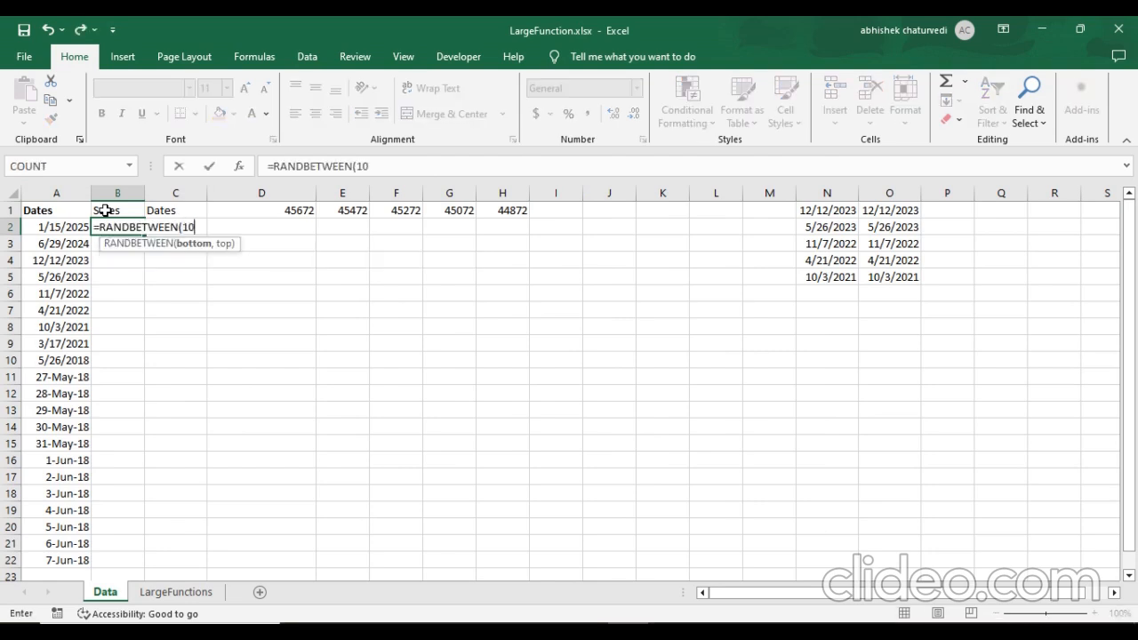
text(00,2000))
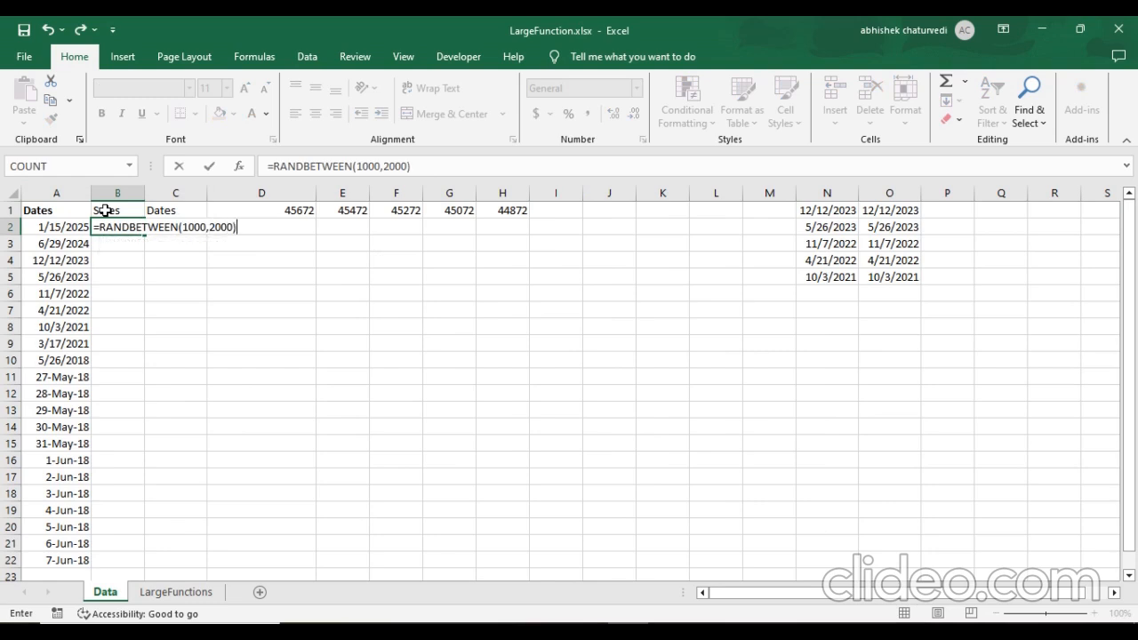
key(ctrl+Return)
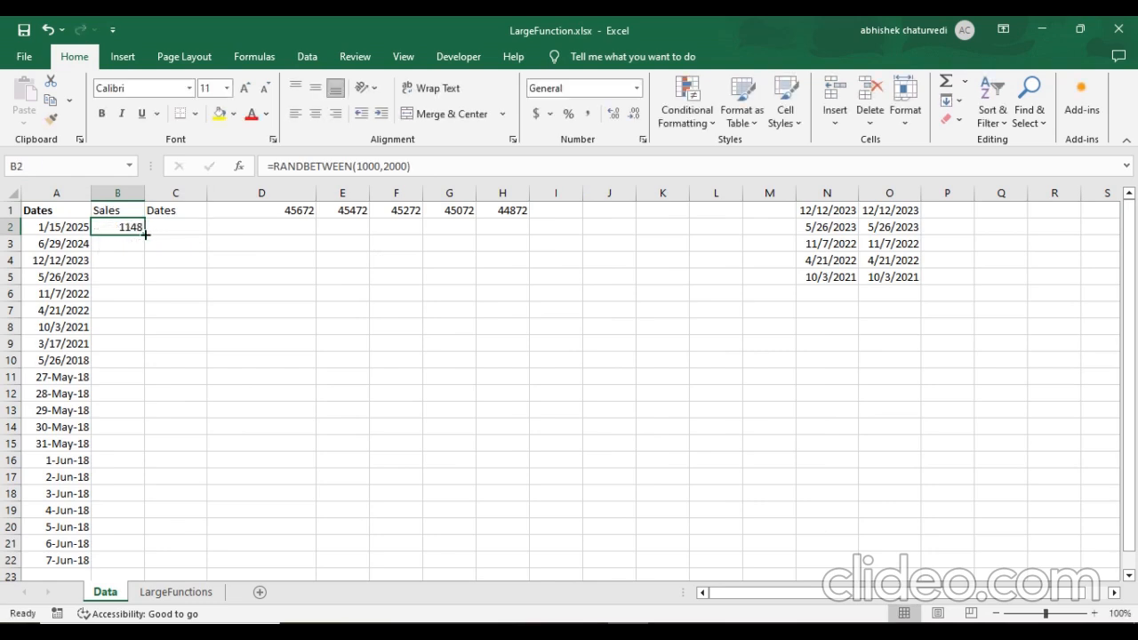
double_click(144, 233)
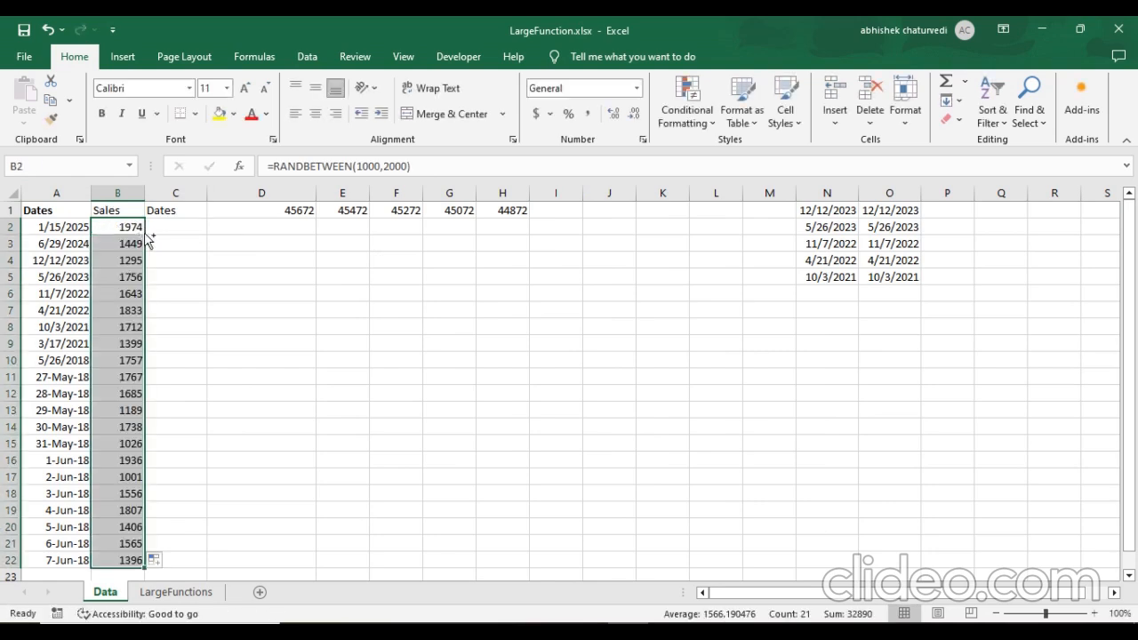
Replace the random formulas in B2 to B22 with fixed values by copying and pasting them as values.
key(ctrl+c)
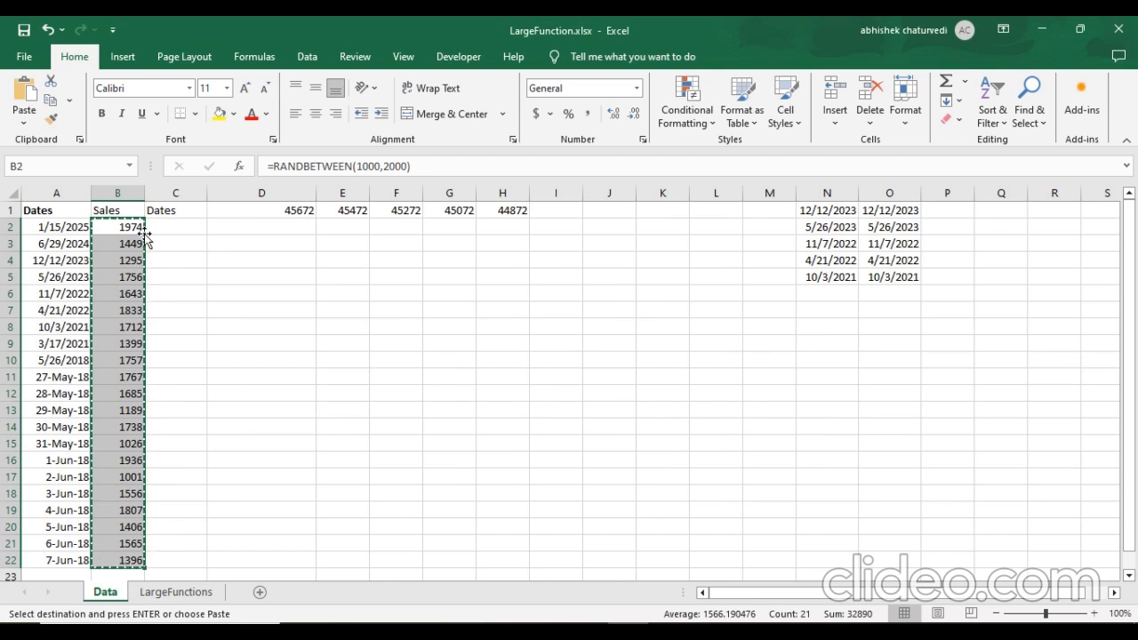
key(alt)
key(h)
key(v)
key(v)
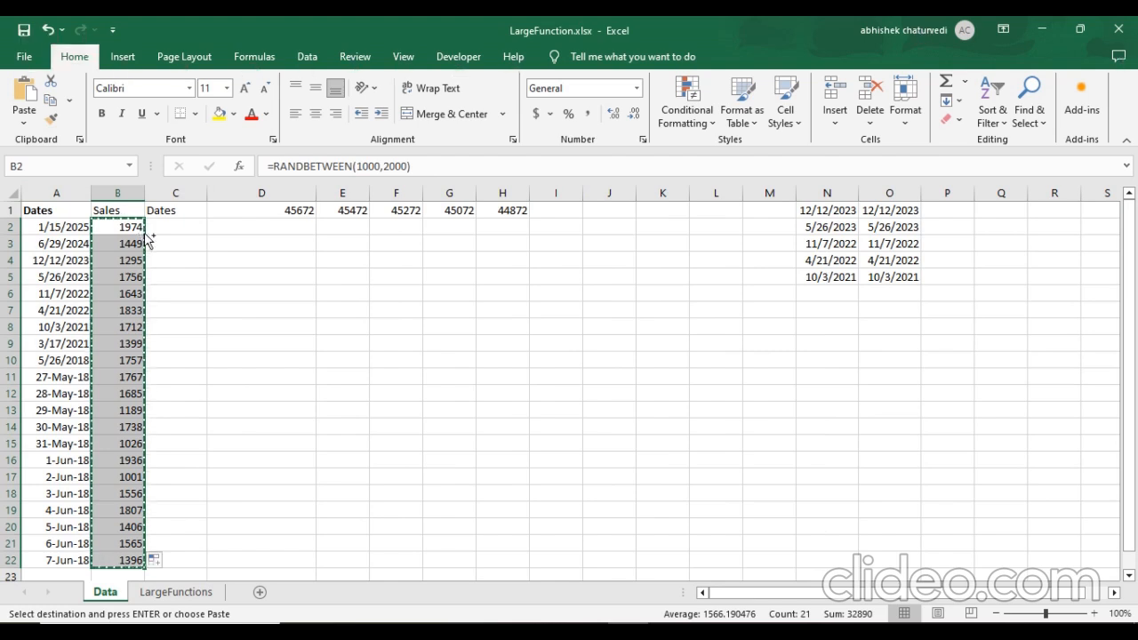
click(24, 121)
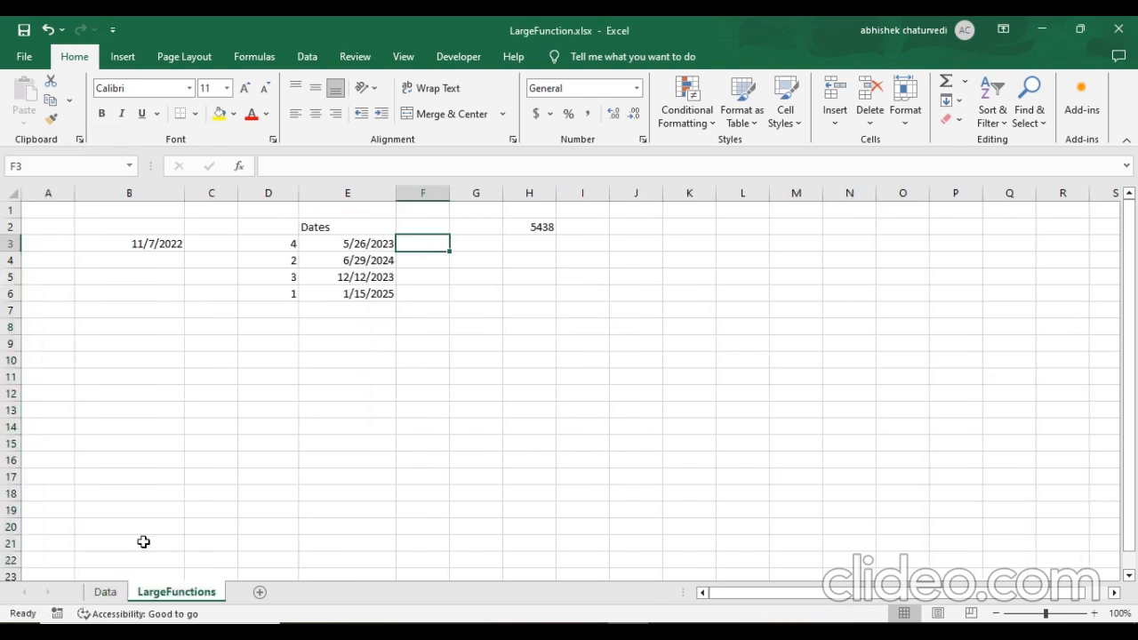
Start a SUMIF formula in cell F3 of the LargeFunctions sheet with Data!A2:A22 as its criteria range.
drag(362, 251, 368, 295)
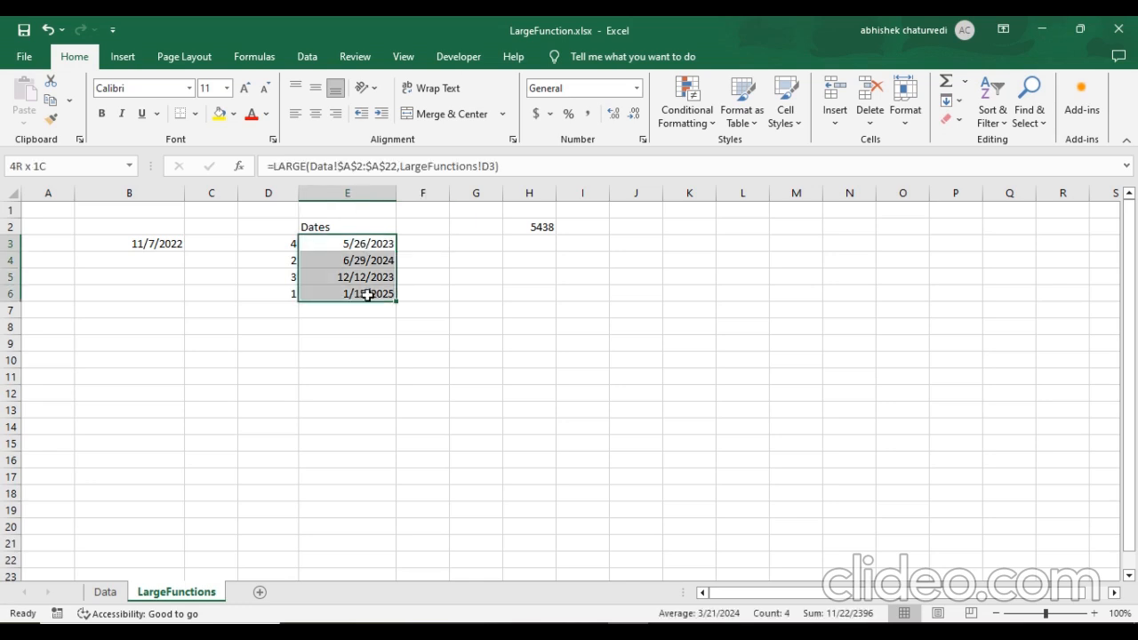
drag(275, 242, 291, 295)
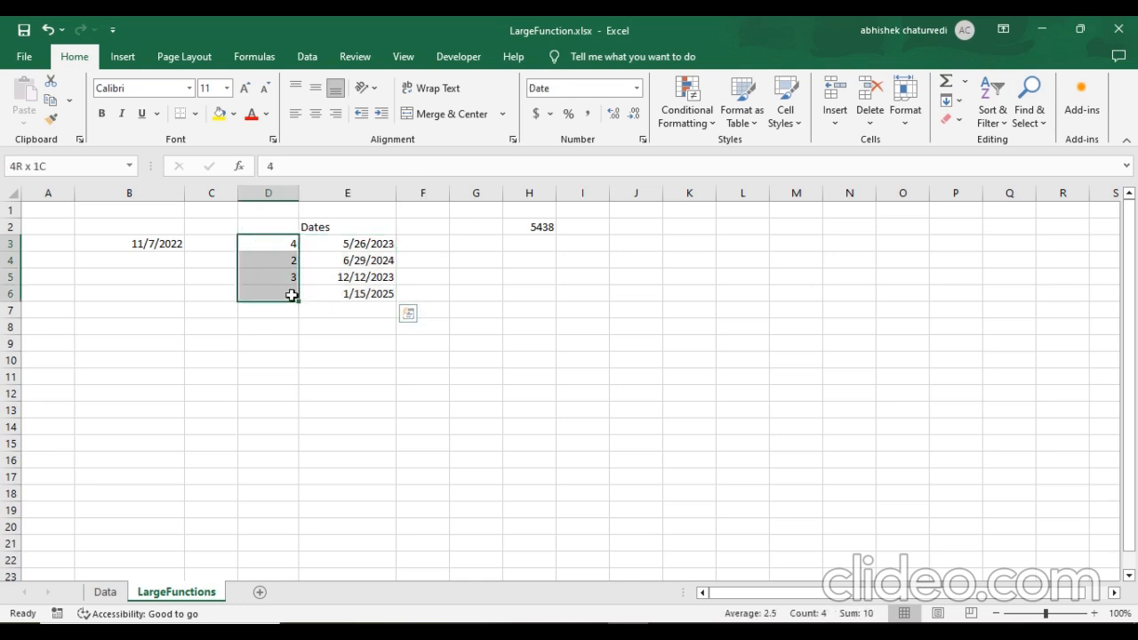
click(405, 244)
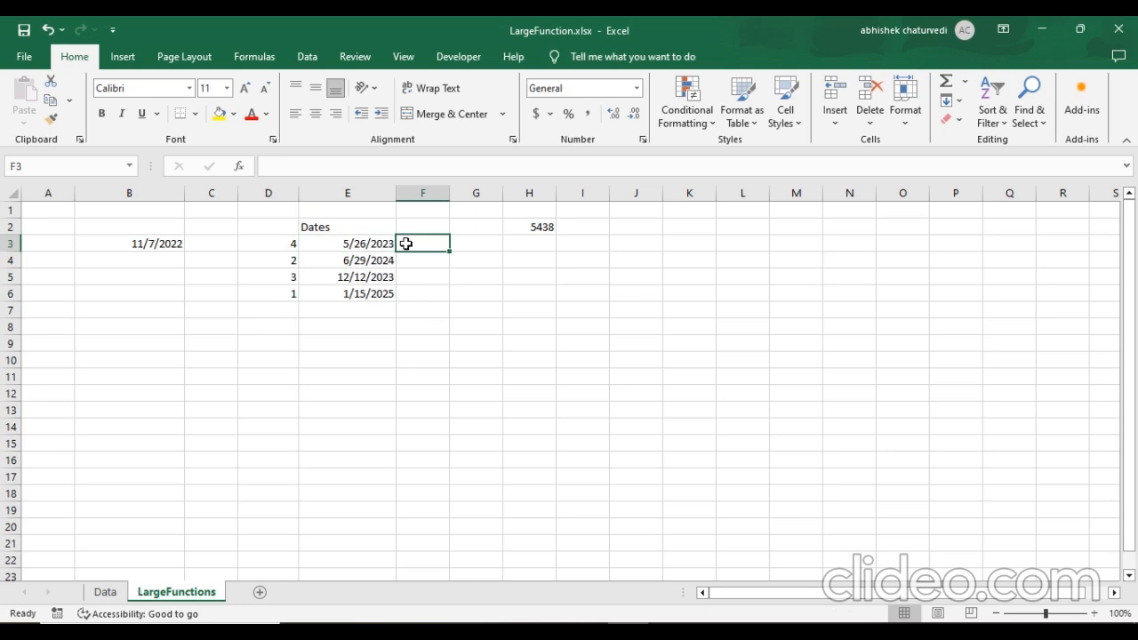
text(=)
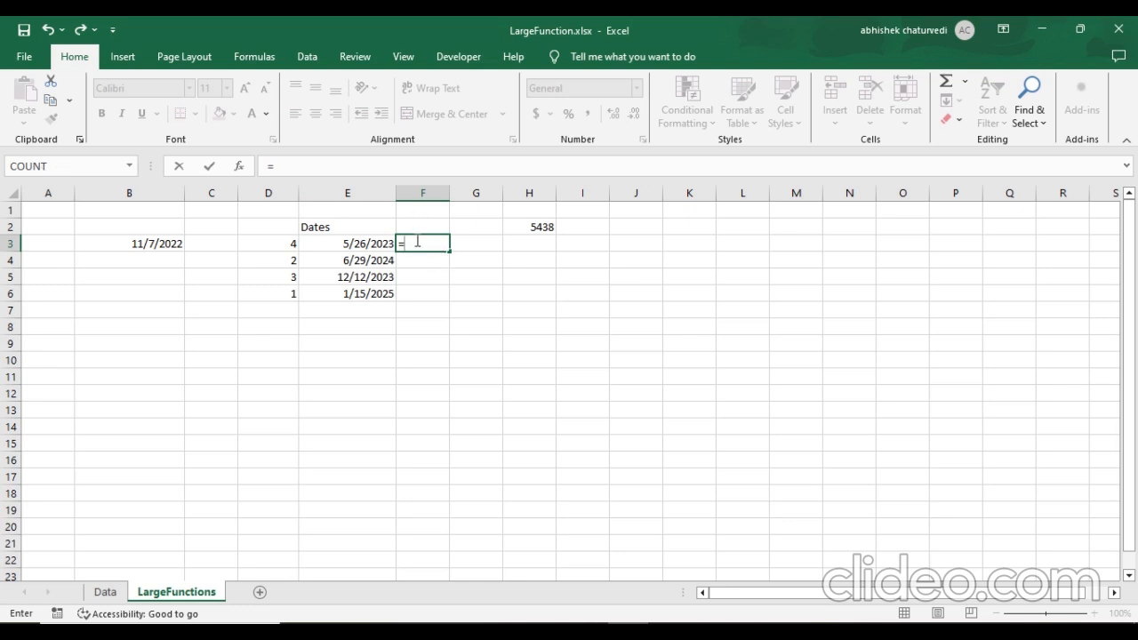
text(sum)
text(if()
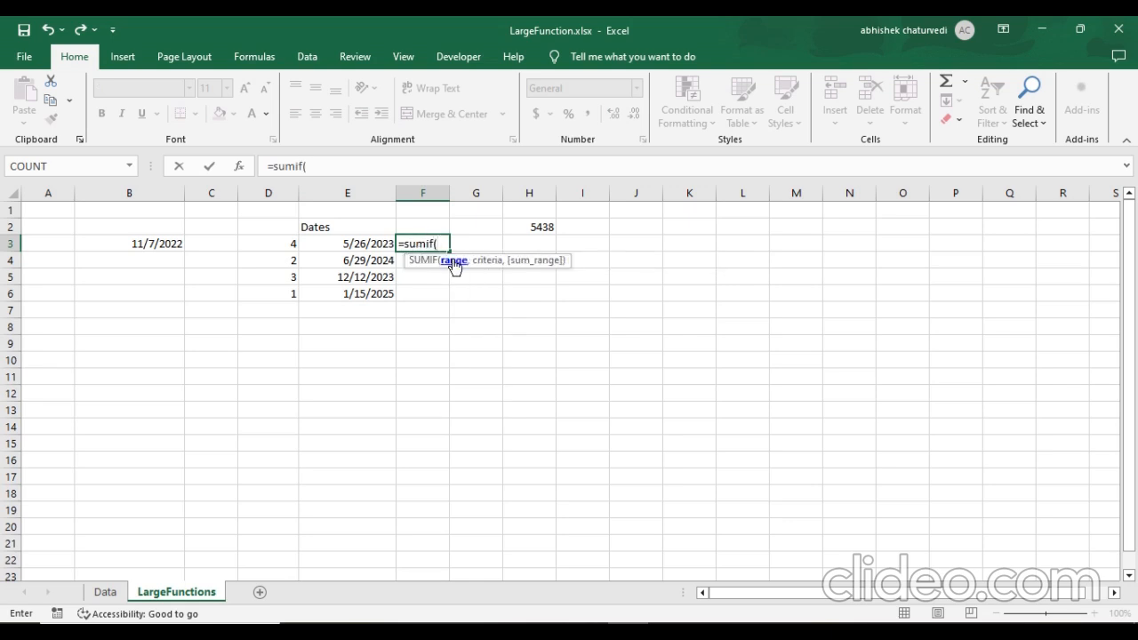
click(105, 592)
click(65, 228)
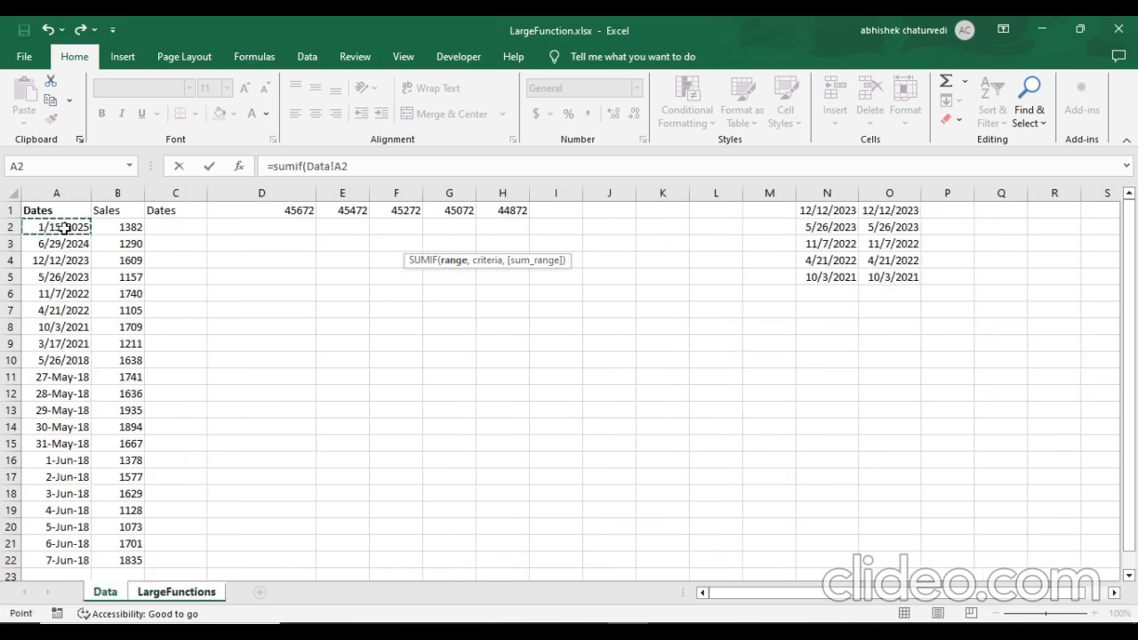
key(ctrl+shift+Down)
text(,)
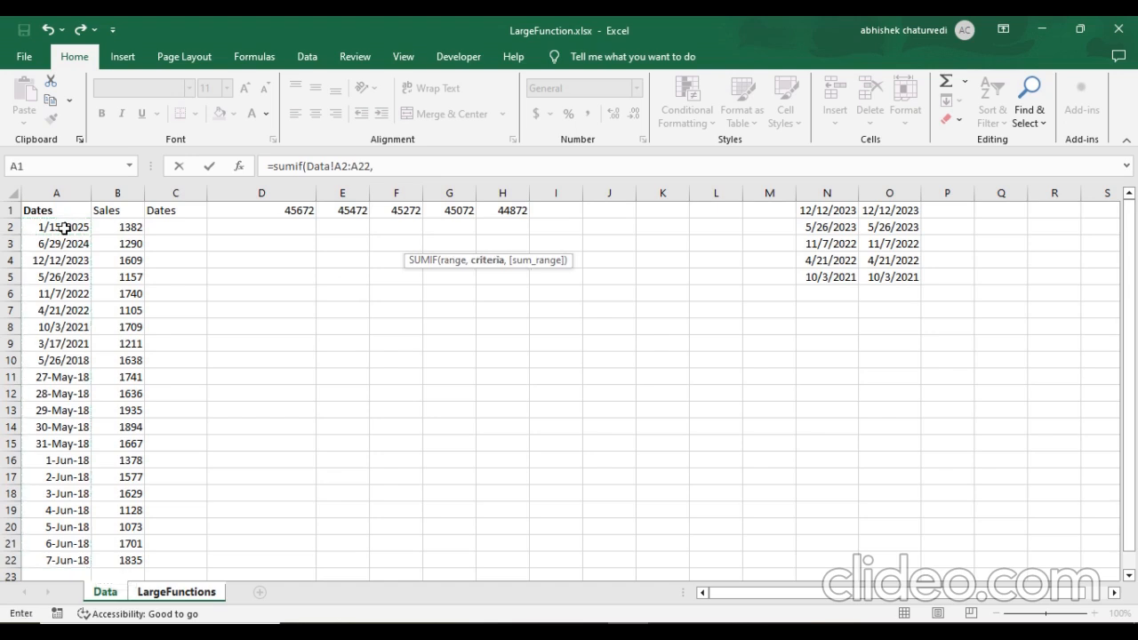
Complete the SUMIF formula with LargeFunctions!E3 as the criterion and Data!B2:B22 as the sum range.
click(172, 593)
click(355, 246)
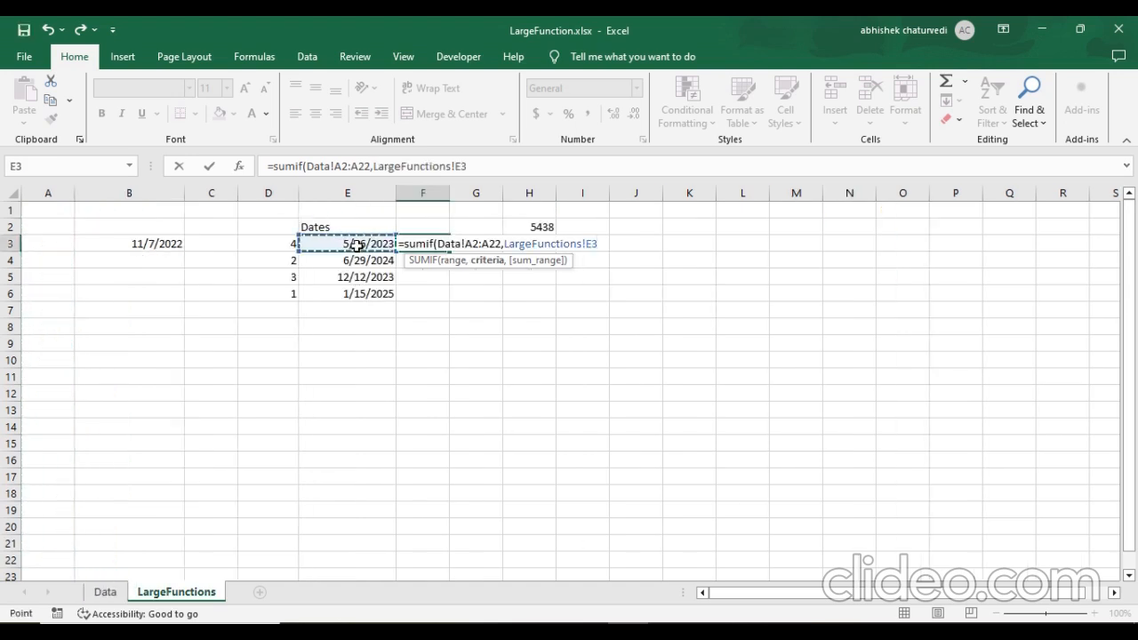
text(,)
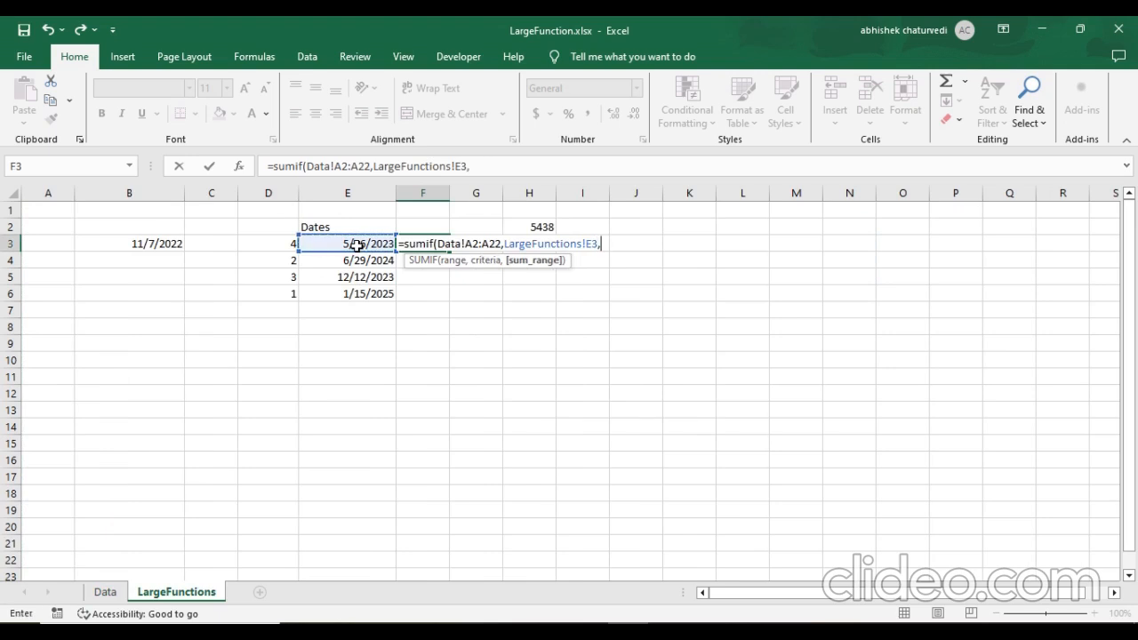
click(105, 592)
click(118, 228)
key(ctrl+shift+Down)
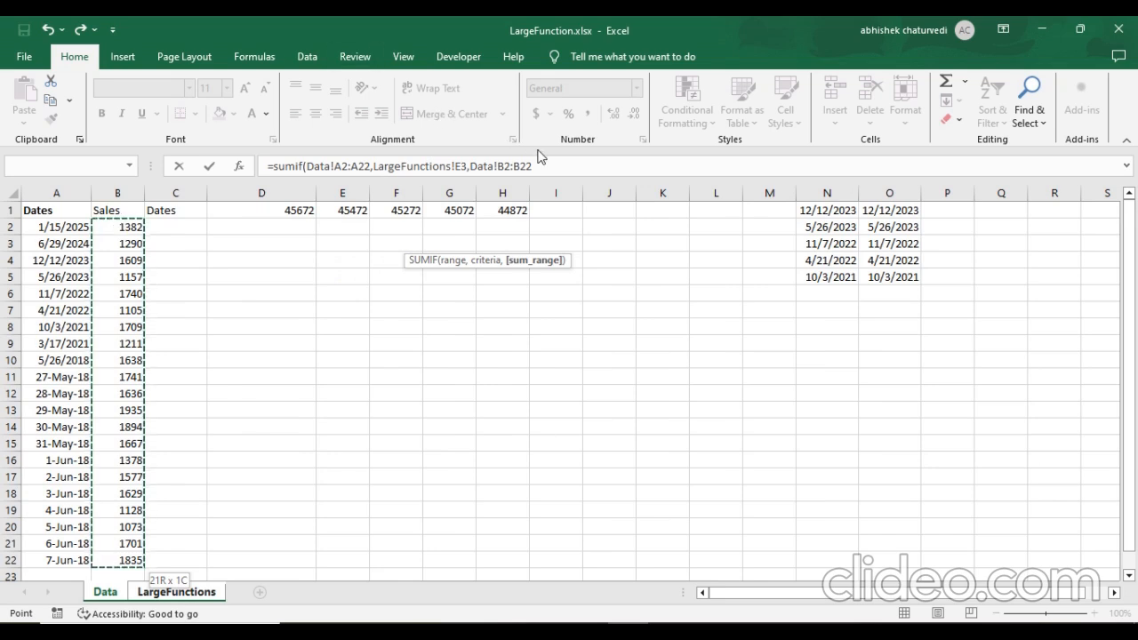
text())
Make the SUMIF ranges absolute as $A$2:$A$22 and $B$2:$B$22, and fill the formula from F3 down to F6.
drag(533, 166, 499, 167)
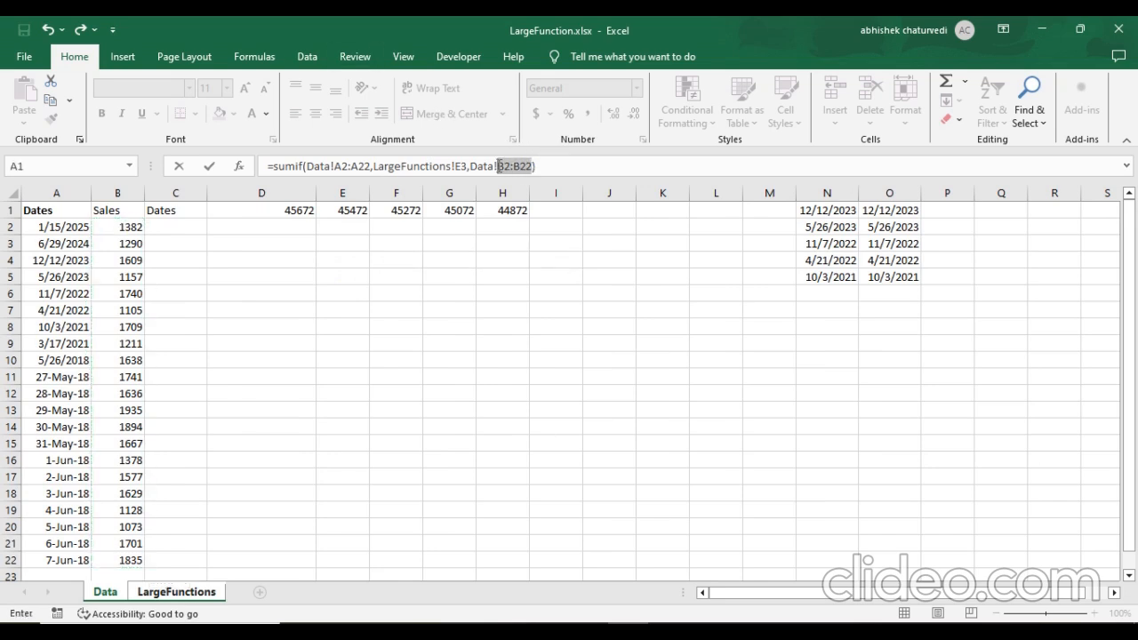
key(F4)
drag(366, 167, 334, 166)
key(F4)
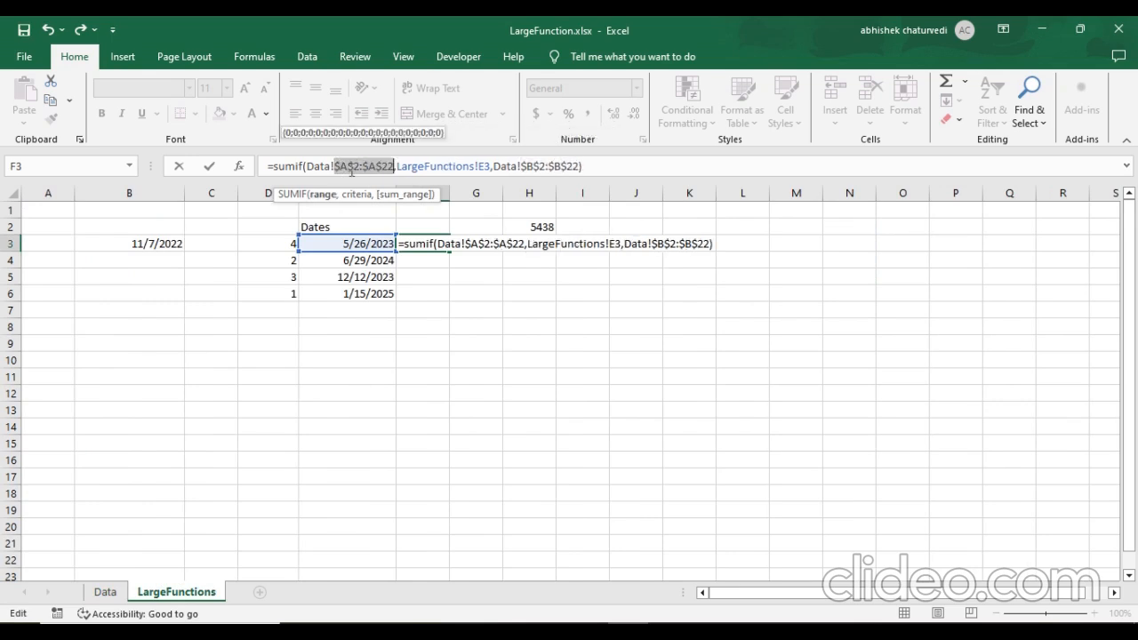
click(603, 163)
key(Return)
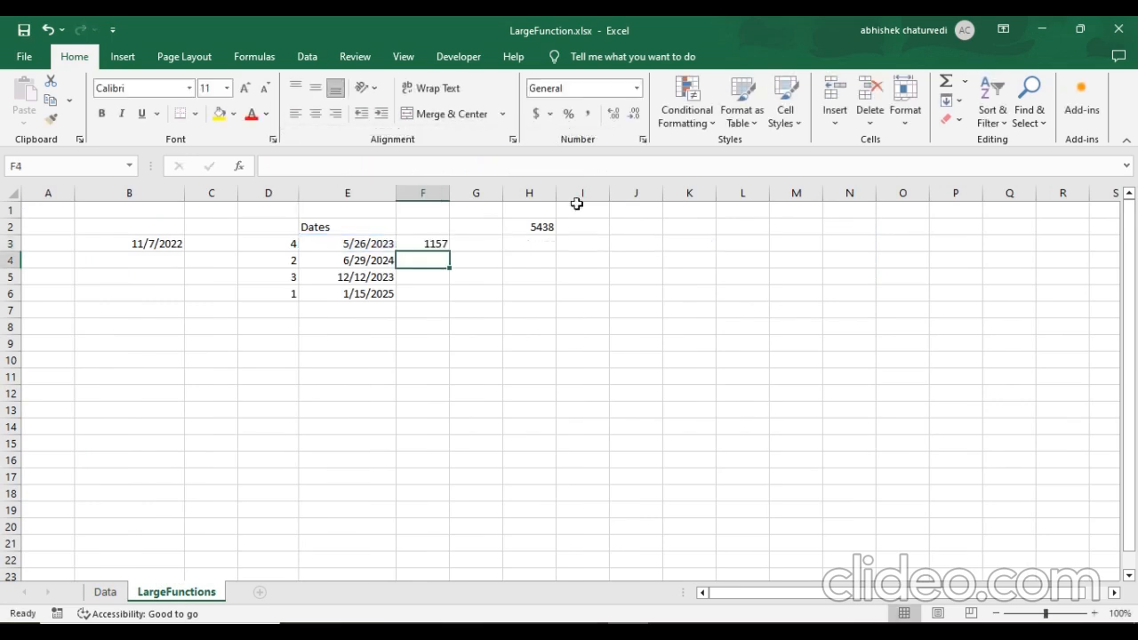
click(446, 243)
double_click(451, 252)
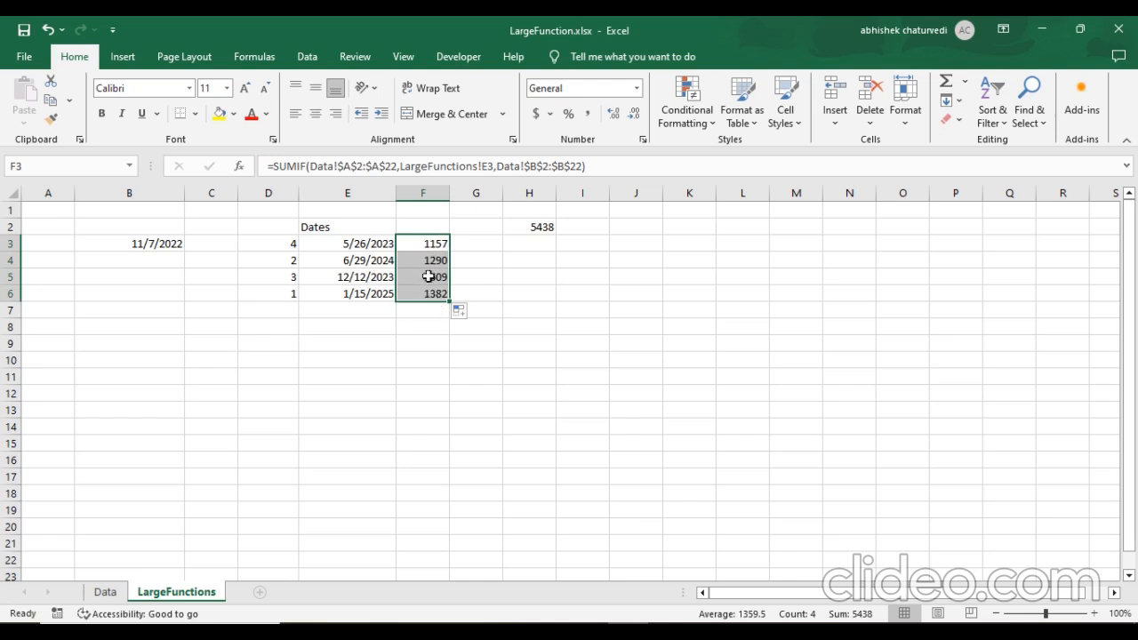
Examine the SUMIF formulas in F3 to F6 and the LARGE dates in E3 to E6 they use as criteria.
click(424, 244)
key(Down)
key(Down)
key(Down)
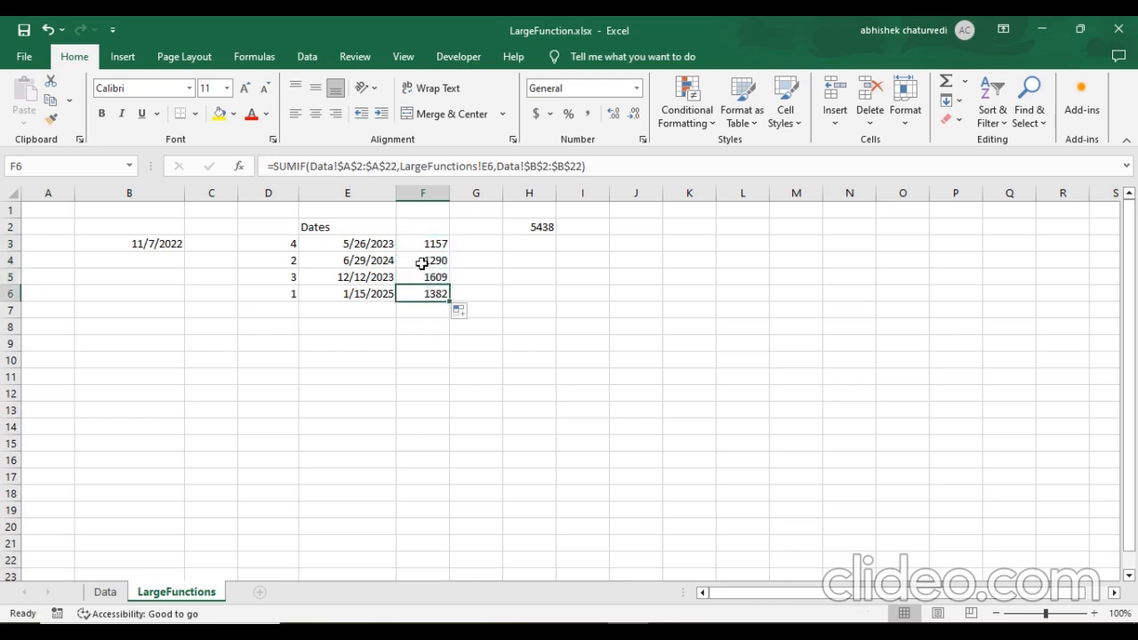
click(379, 247)
click(375, 259)
click(372, 275)
click(371, 293)
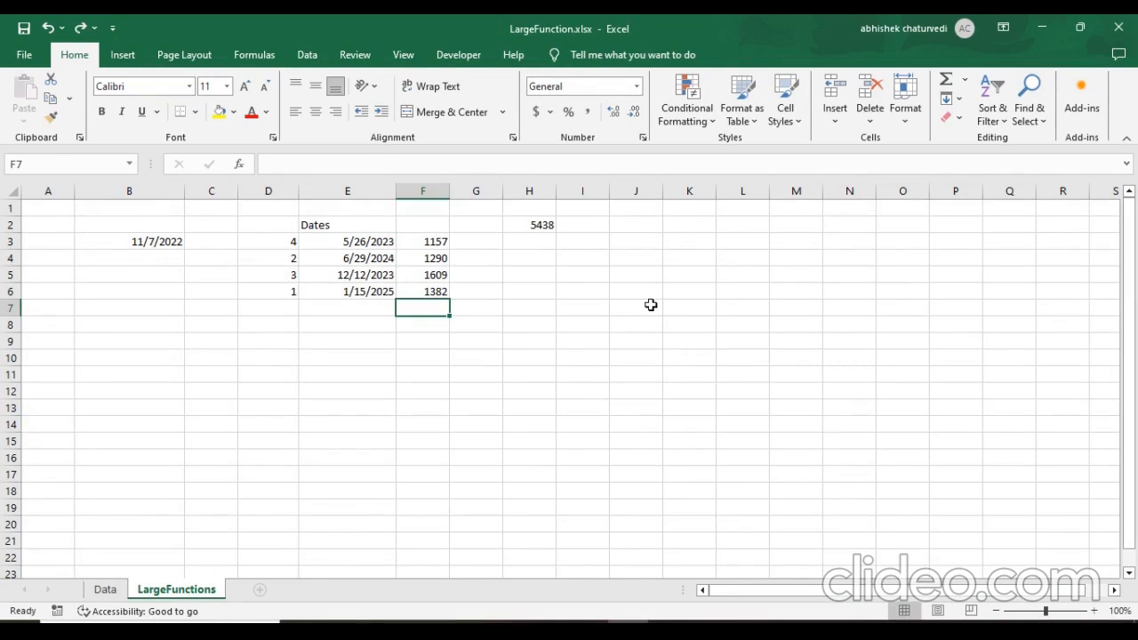
Total the looked-up sales with =SUM(F3:F6) in cell F7.
text(=sum()
key(Up)
key(shift+Up)
key(shift+Up)
key(shift+Up)
text())
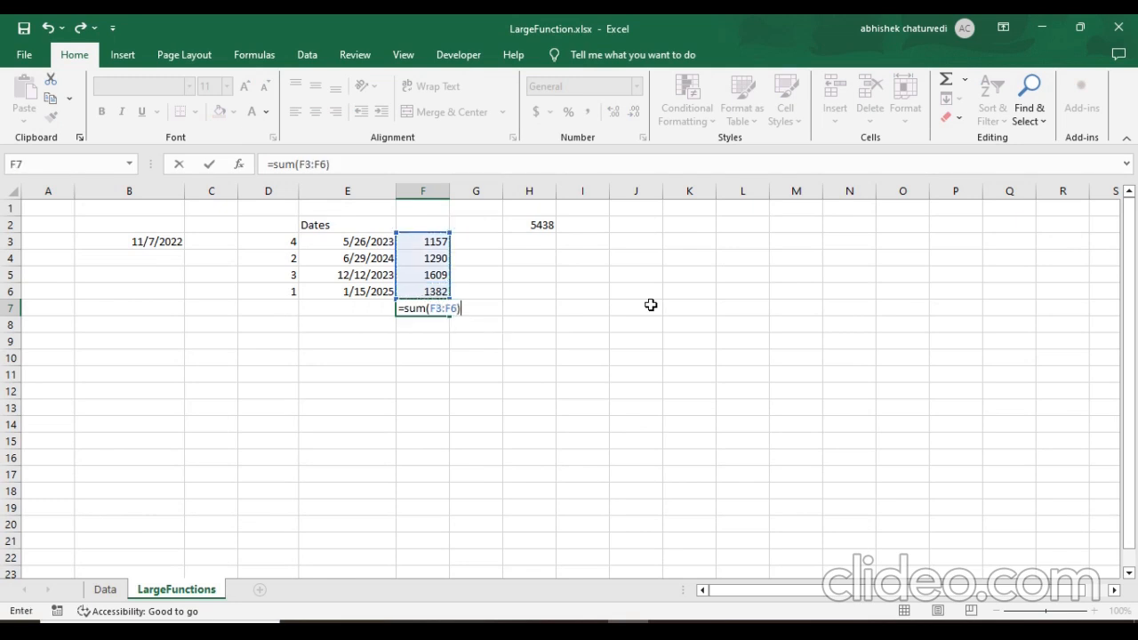
key(ctrl+Return)
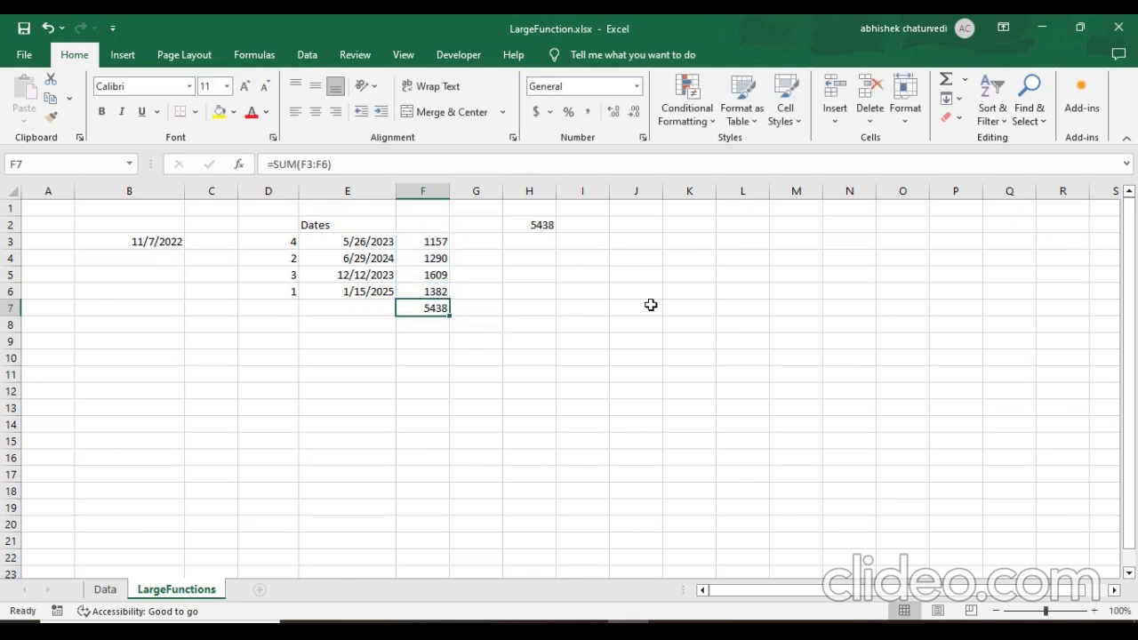
Review the total in F7 against the ranks in D3 to D6 and the dates in column E.
drag(265, 242, 274, 292)
click(450, 324)
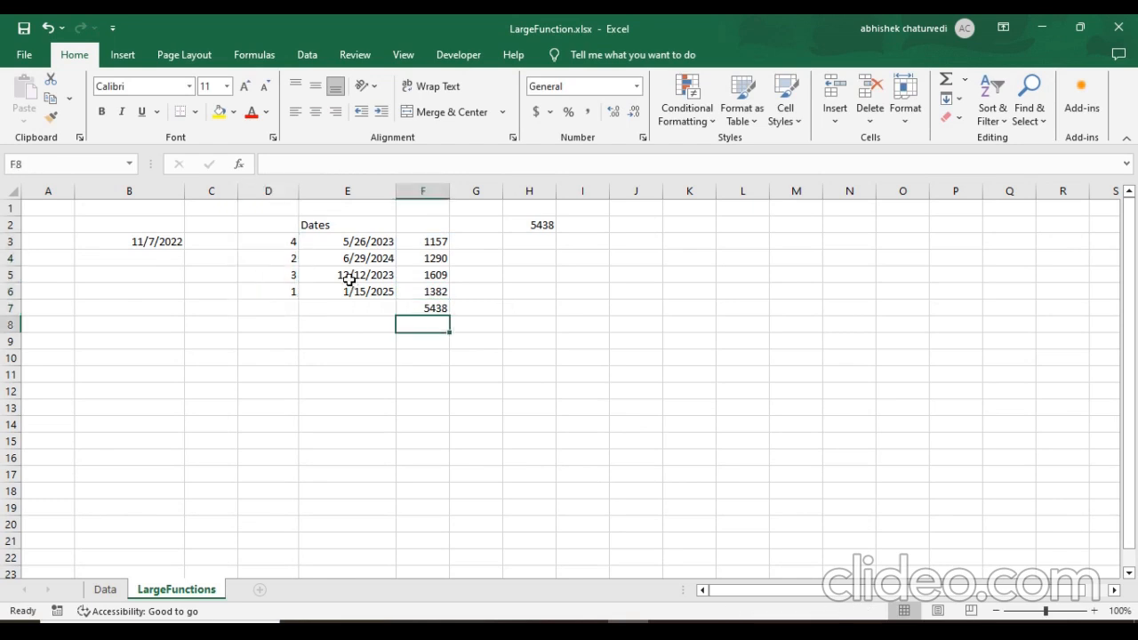
click(406, 308)
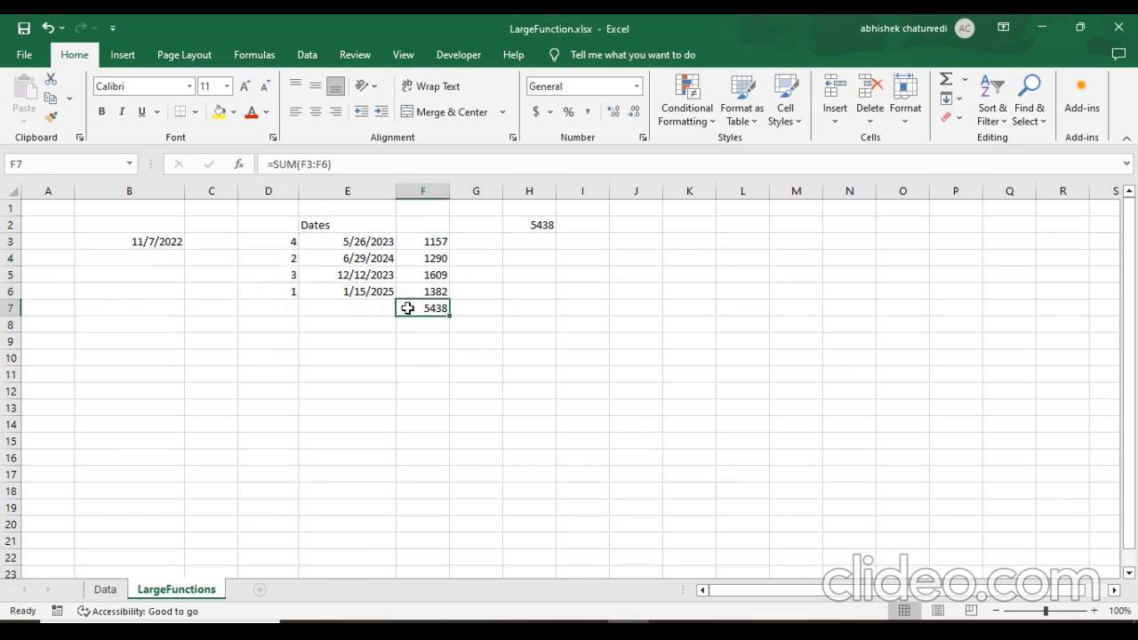
click(352, 258)
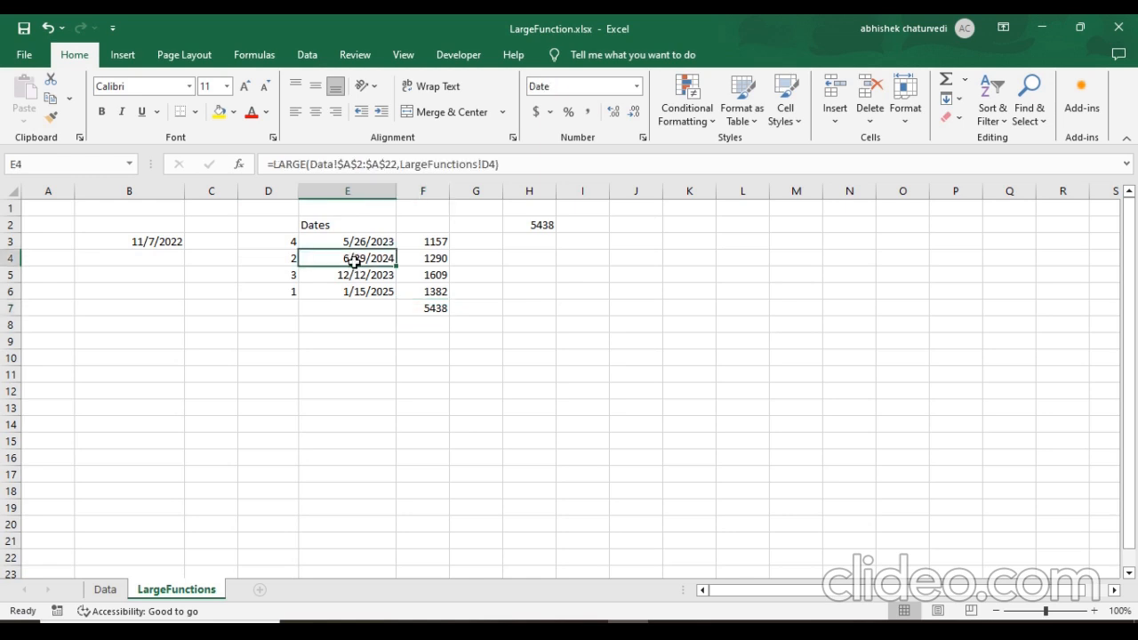
click(424, 308)
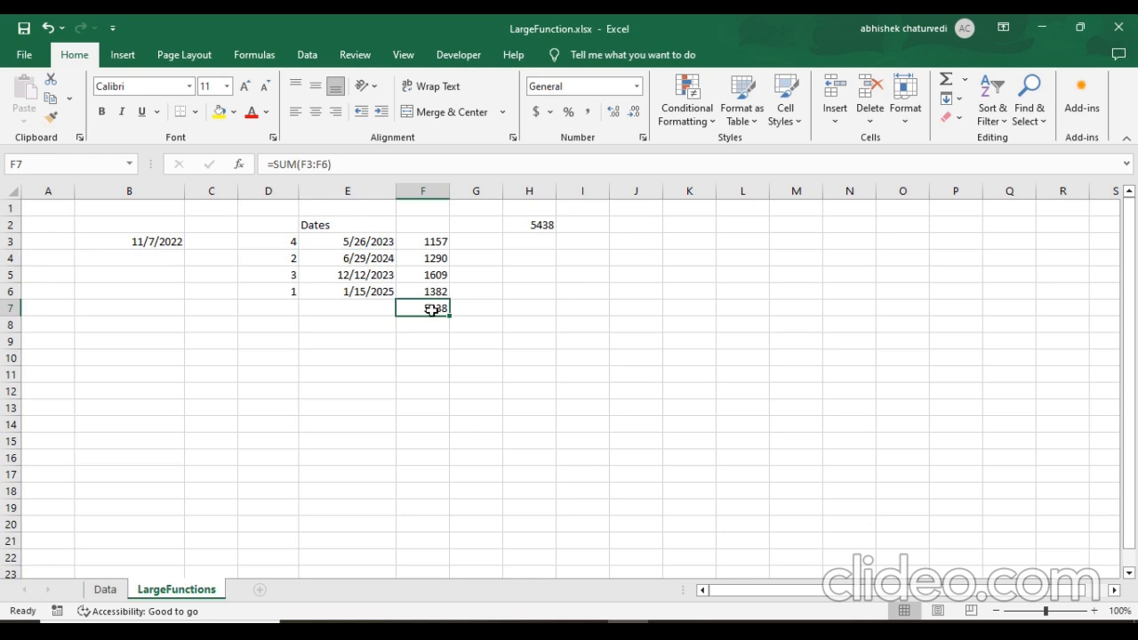
Review the date in E5, its sales figure in F5, and the total in F7 against the rows above.
click(359, 273)
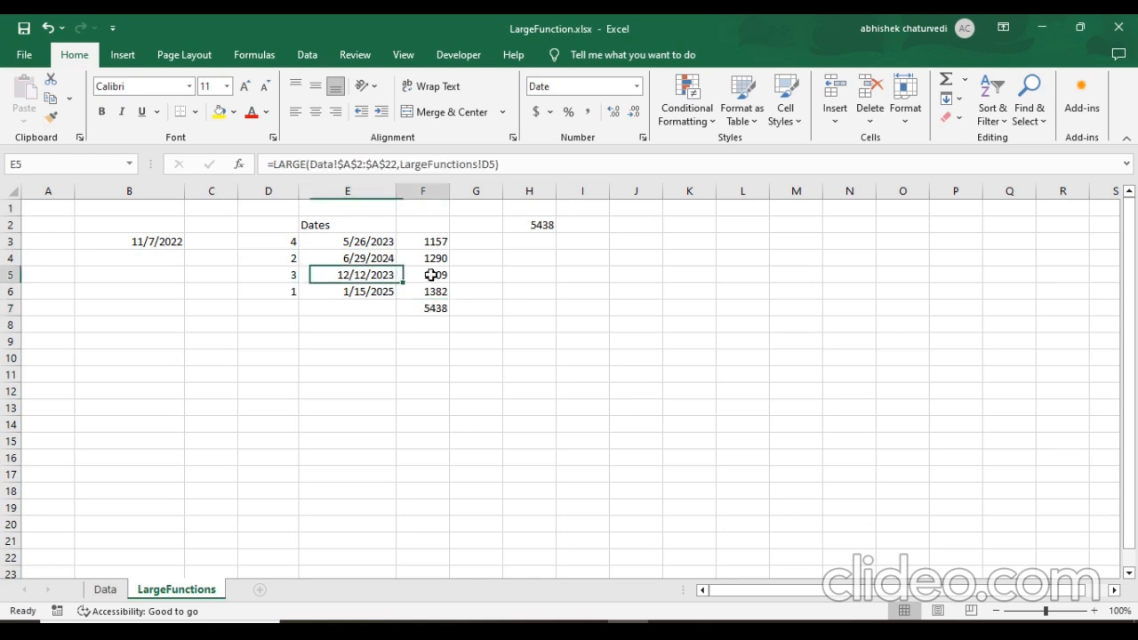
click(435, 274)
click(428, 308)
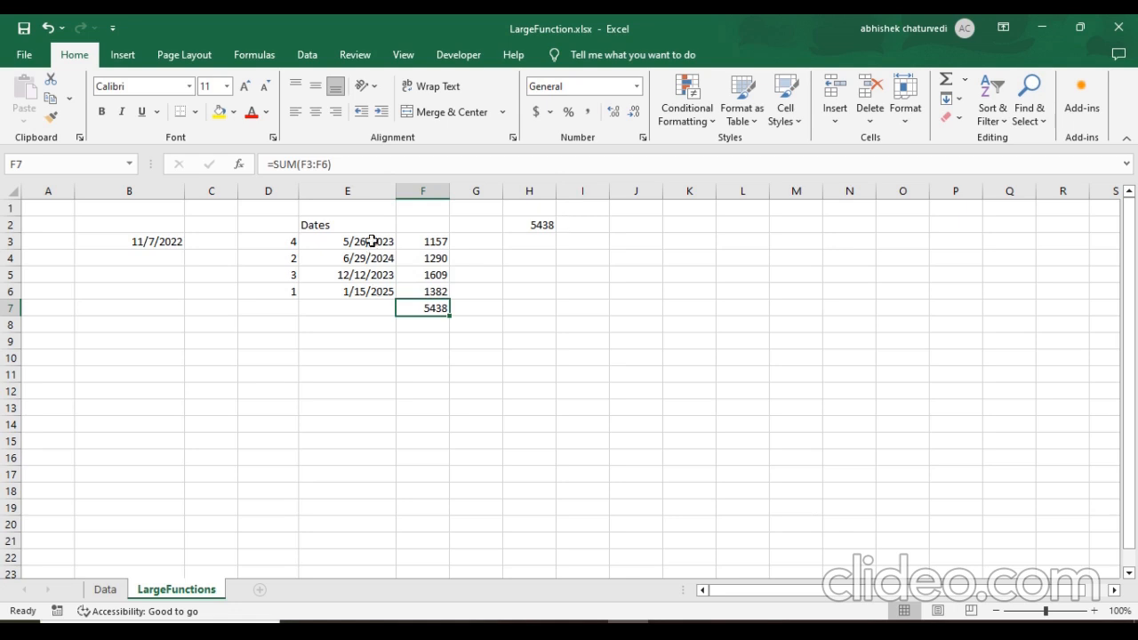
drag(372, 241, 447, 338)
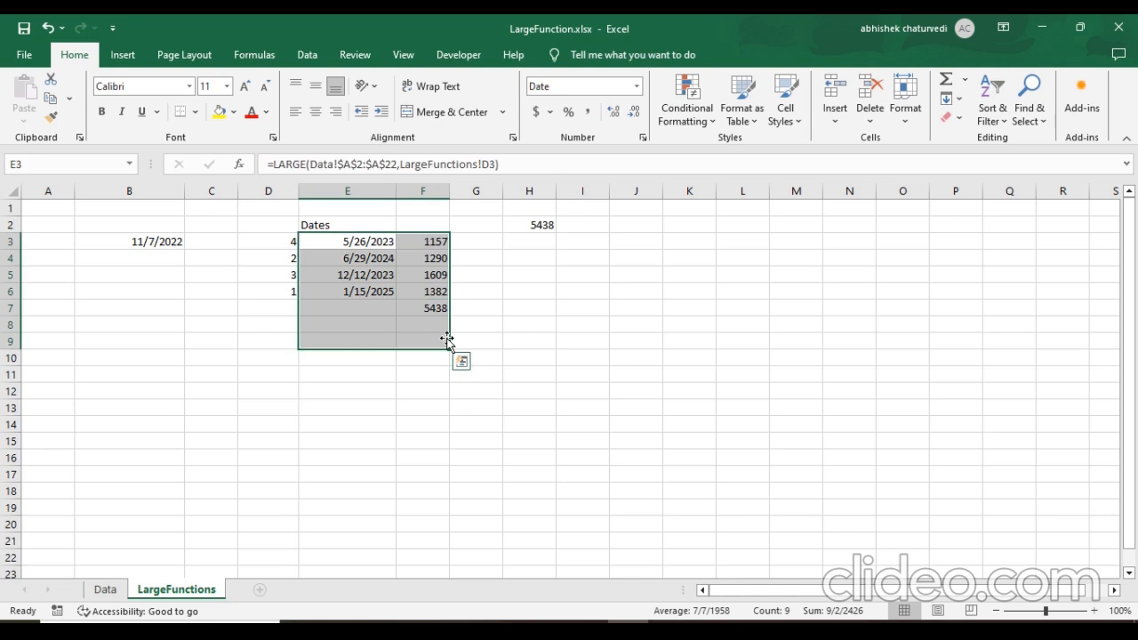
Clear the dates in E3:E6, the sales and total in F3:F7, and the ranks in D3:D6.
drag(347, 245, 370, 291)
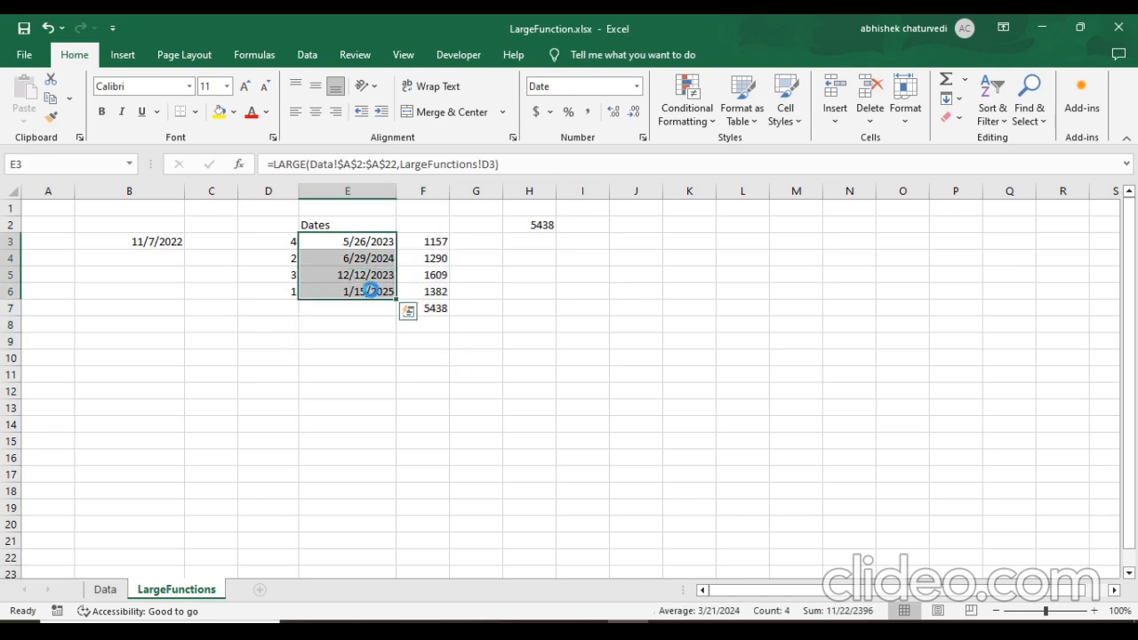
key(Delete)
drag(435, 241, 434, 288)
key(Delete)
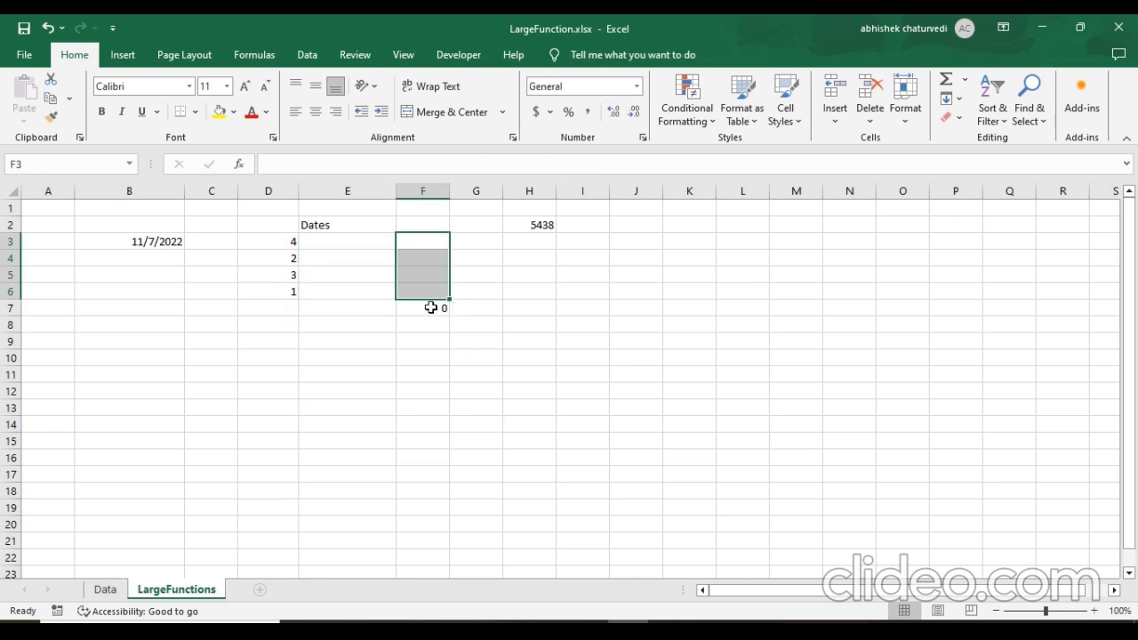
click(430, 307)
key(Delete)
drag(285, 237, 284, 295)
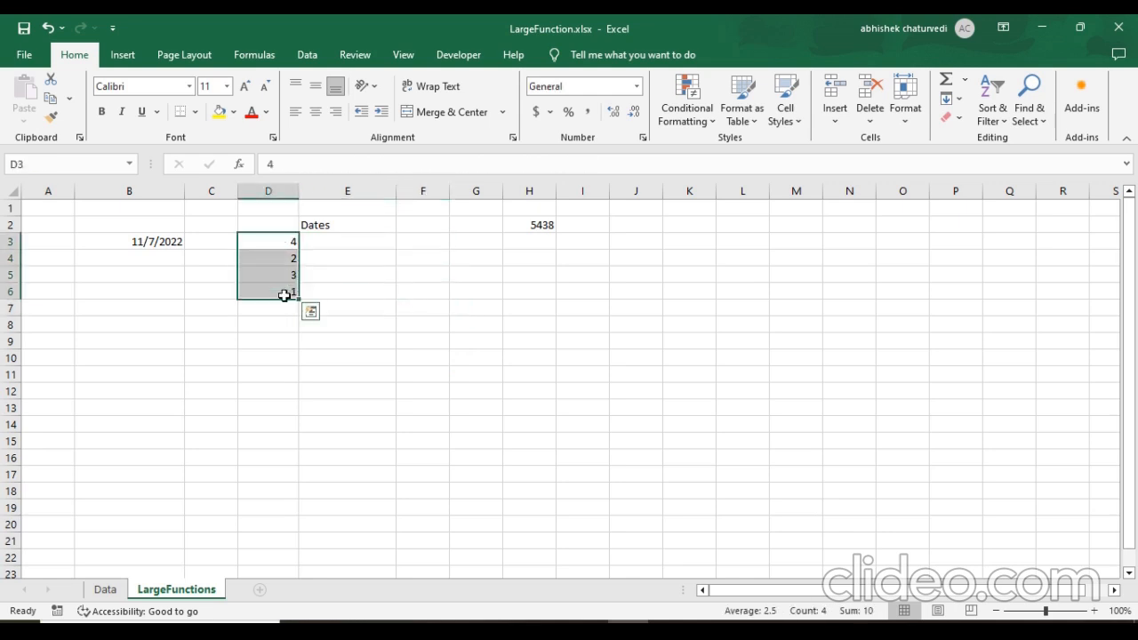
key(Delete)
Enter =LARGE(Data!A2:A22,4) in cell E3 to return the fourth-largest date from the Data sheet.
click(354, 245)
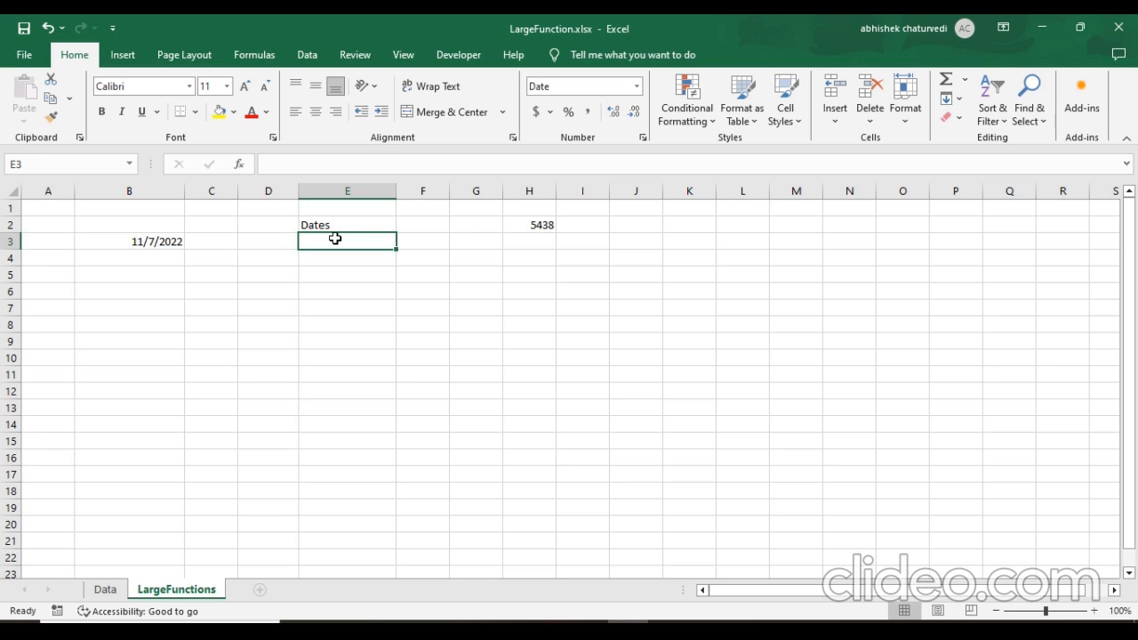
text(=large)
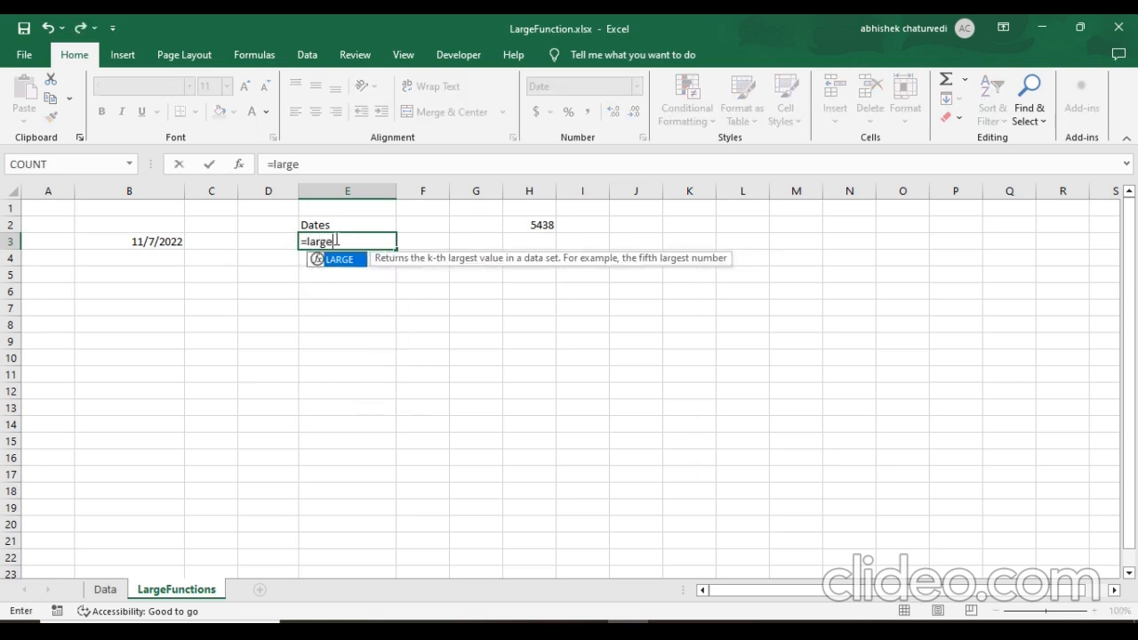
key(Tab)
click(105, 589)
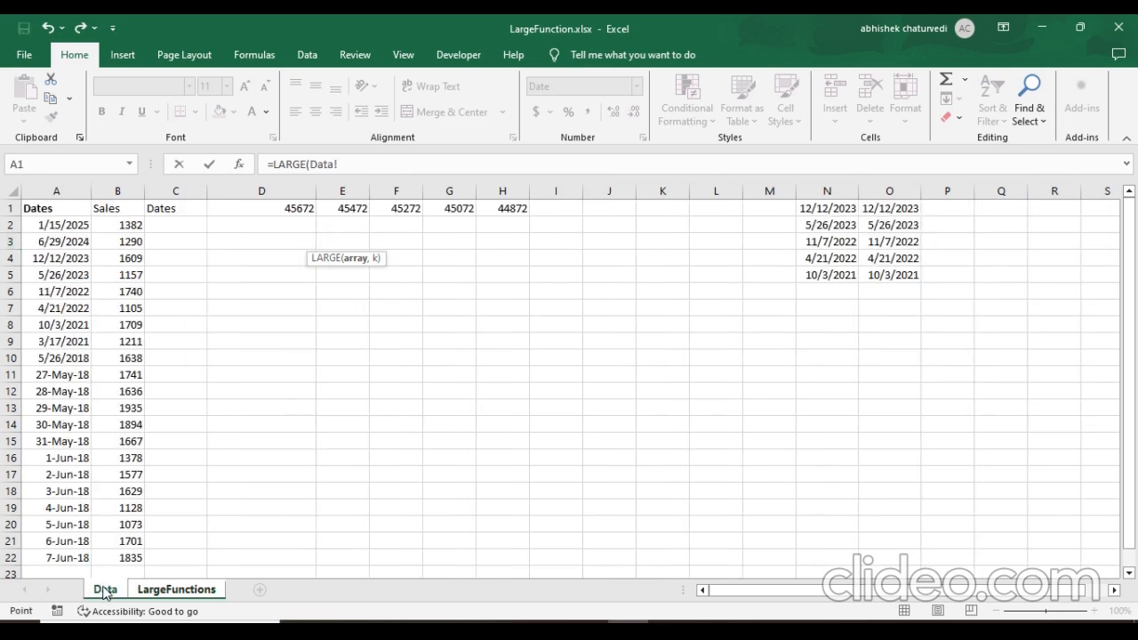
click(49, 225)
key(ctrl+shift+Down)
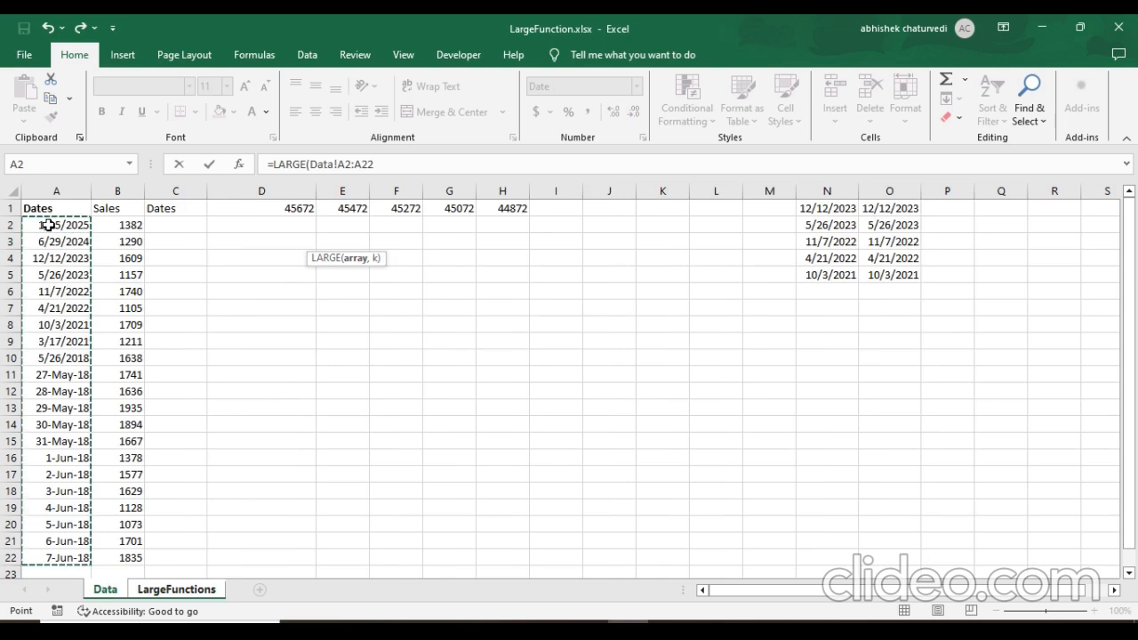
text(,)
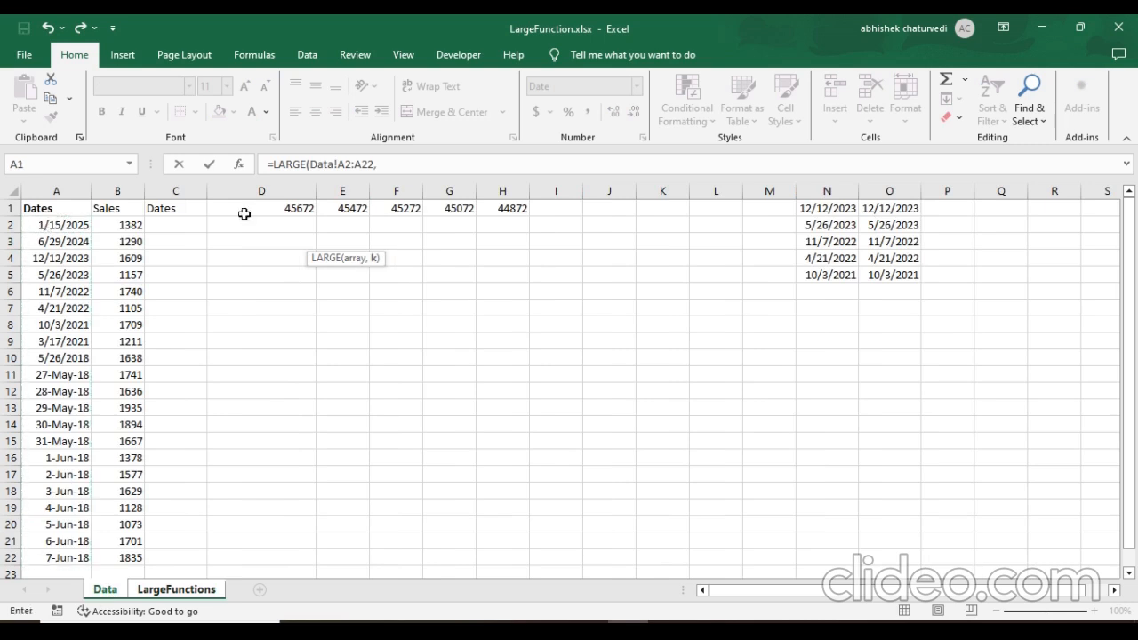
click(393, 163)
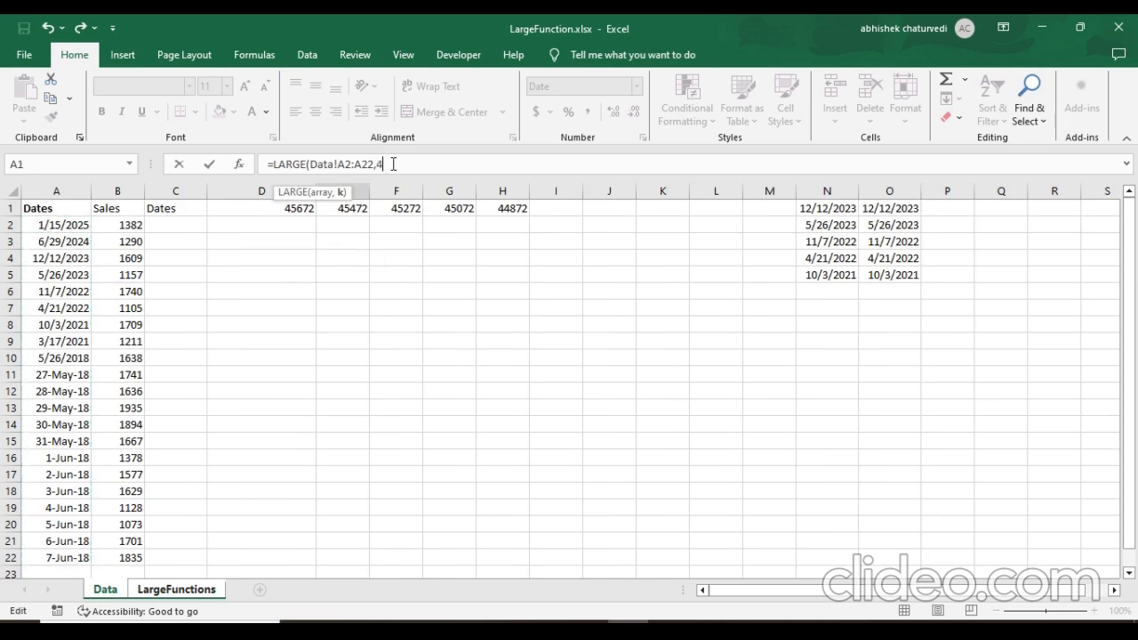
text(4))
key(Return)
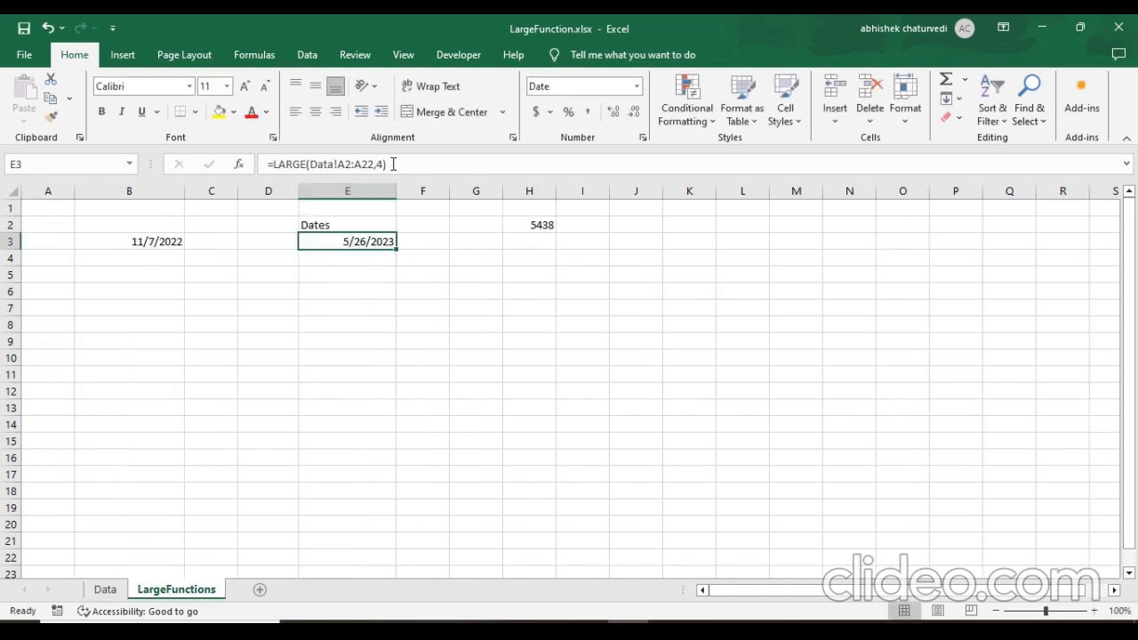
Replace the k argument of E3's LARGE formula with the array constant {4,2,3,1}.
click(373, 165)
text({4,)
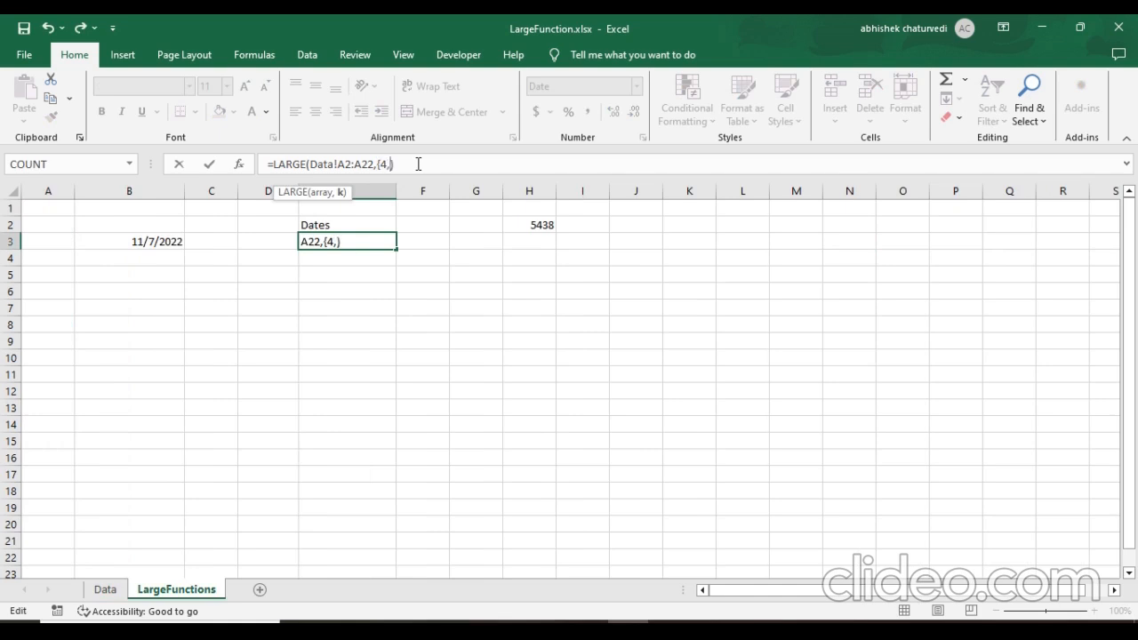
text(2,3,1})
drag(417, 163, 384, 164)
key(ctrl+Return)
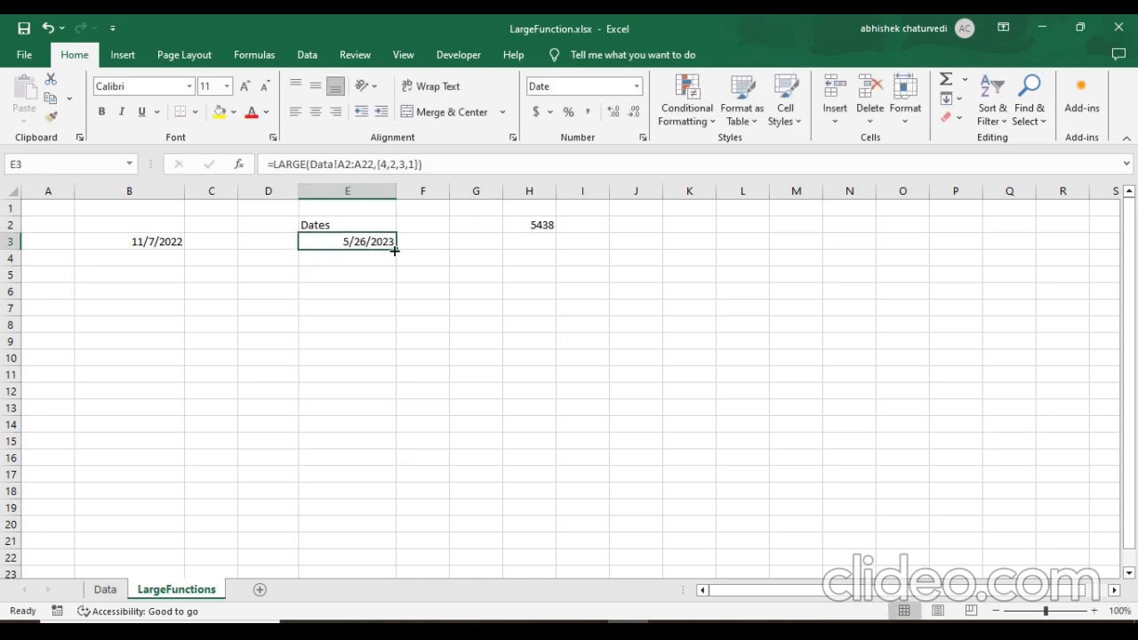
Wrap E3's LARGE formula in SUMIF, with Data!$A$2:$A$22 as the absolute criteria range before it.
click(274, 164)
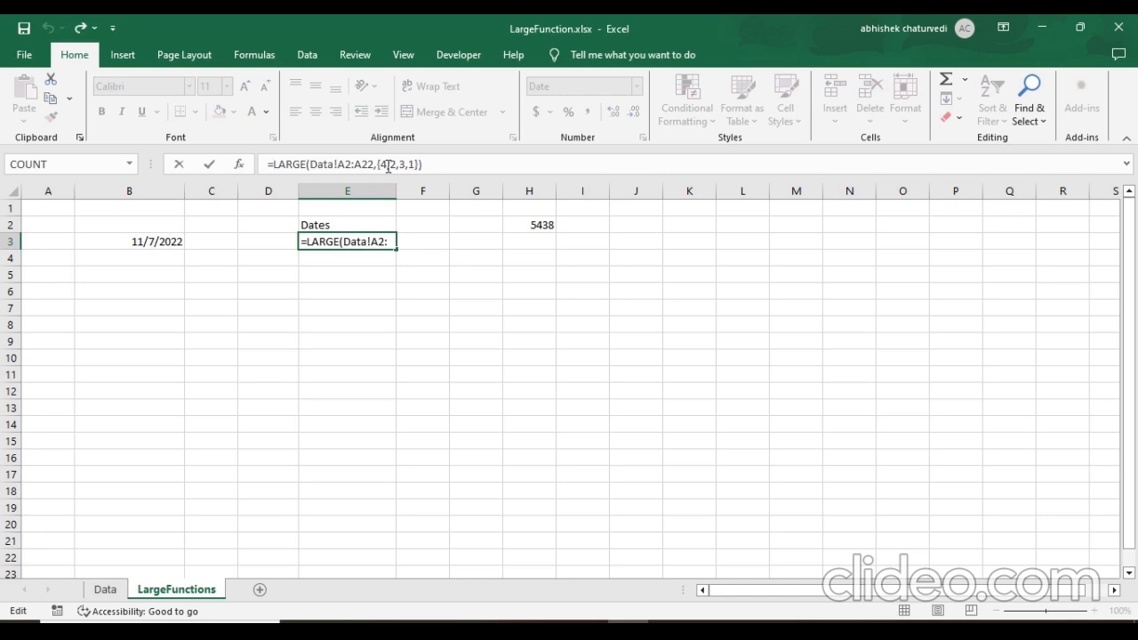
text(sumif()
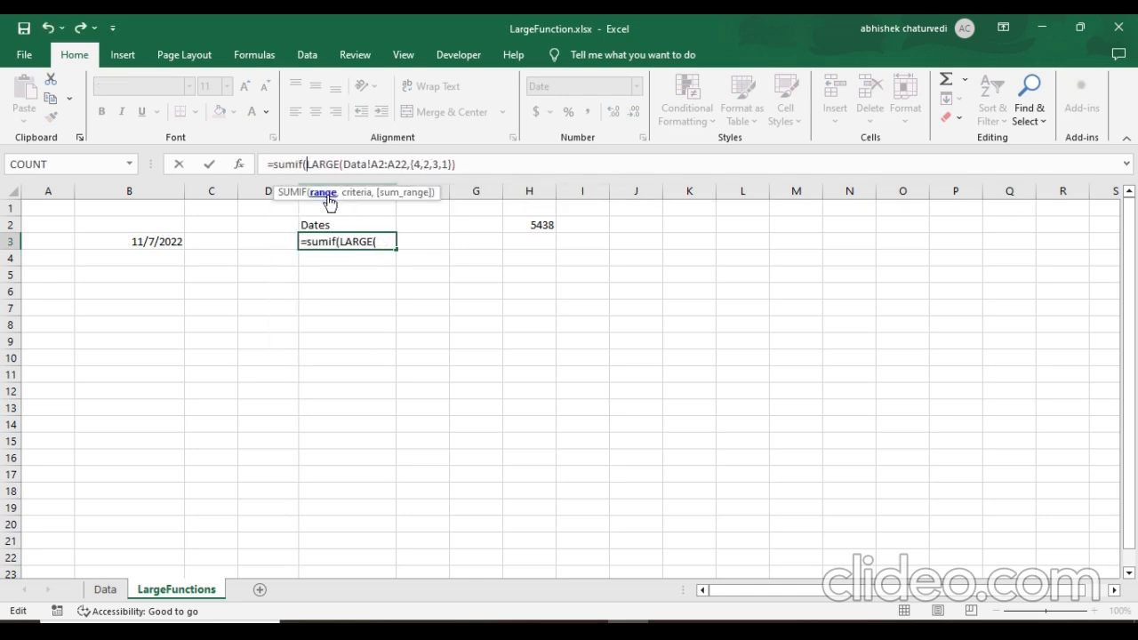
click(105, 589)
click(56, 225)
key(ctrl+shift+Down)
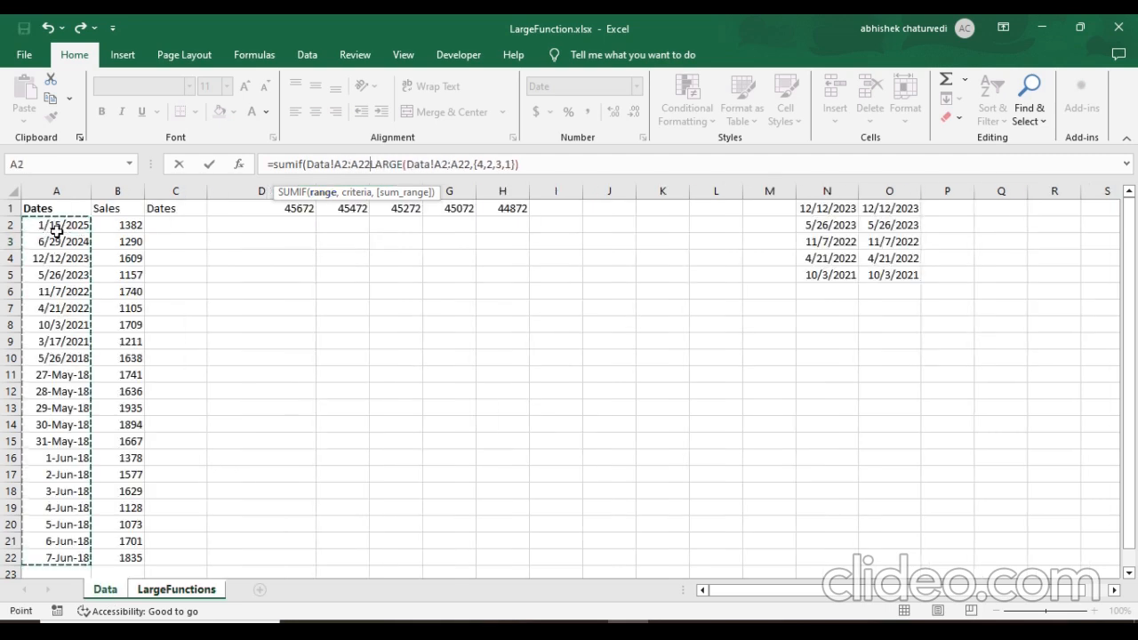
key(F4)
text(,)
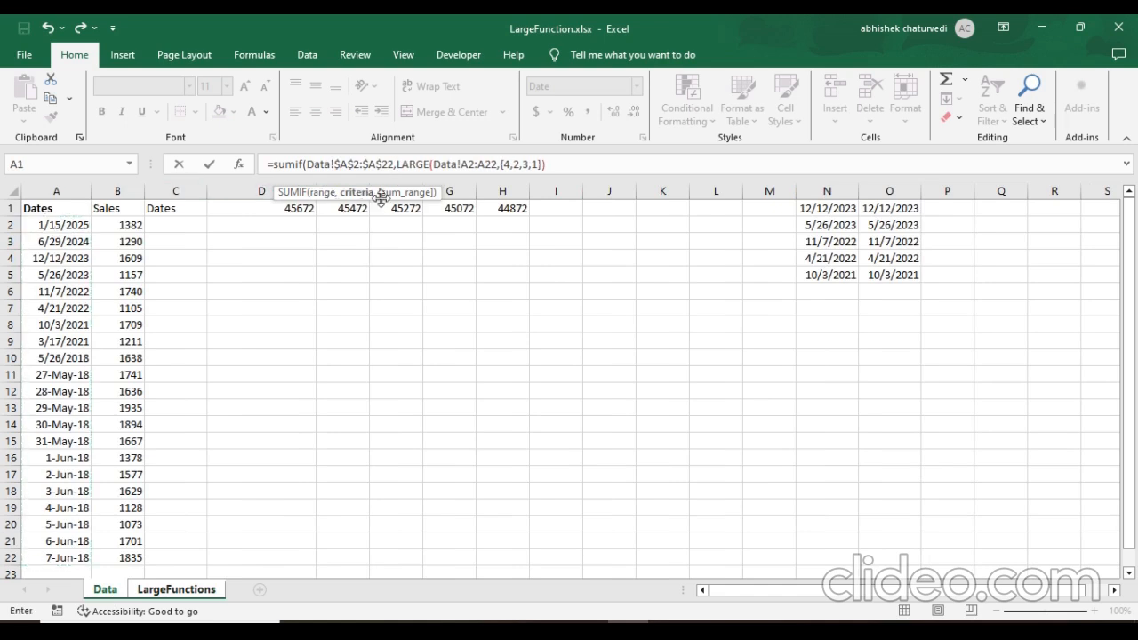
Keep the LARGE expression as the SUMIF criteria and complete the formula with Data!$B$2:$B$22 as the sum range.
drag(399, 165, 561, 166)
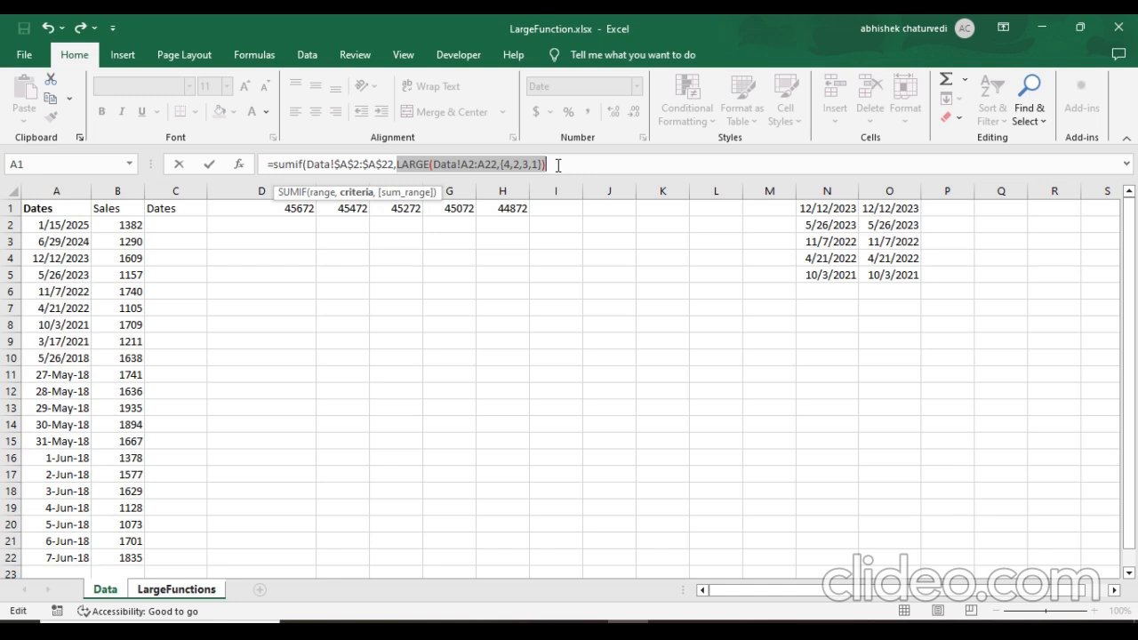
click(558, 166)
drag(551, 165, 400, 164)
click(574, 165)
text(,)
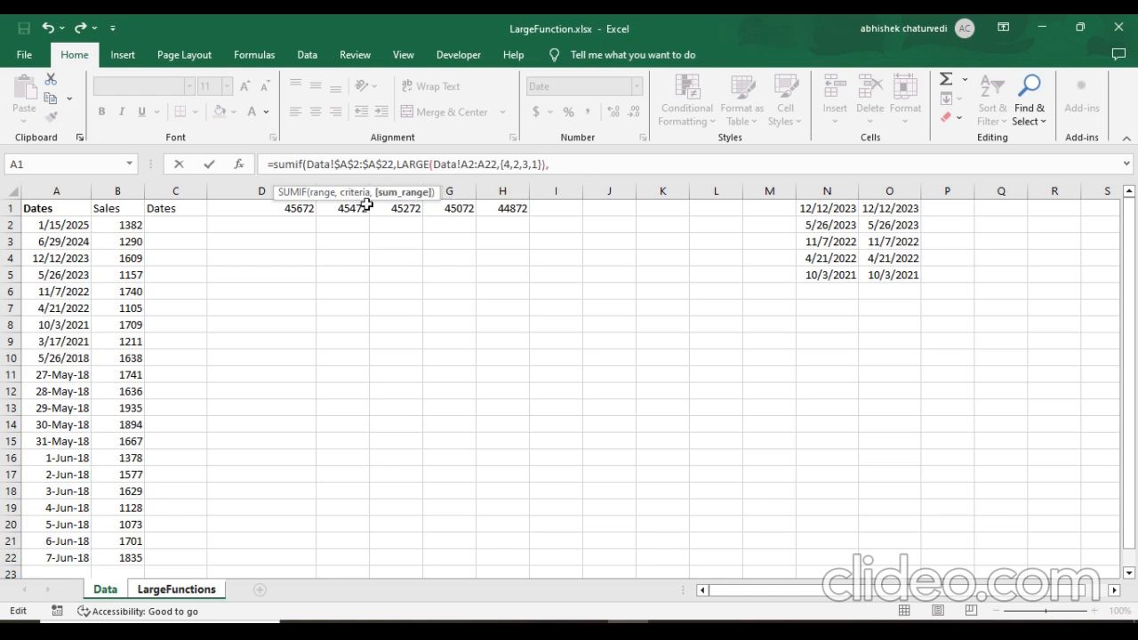
click(131, 226)
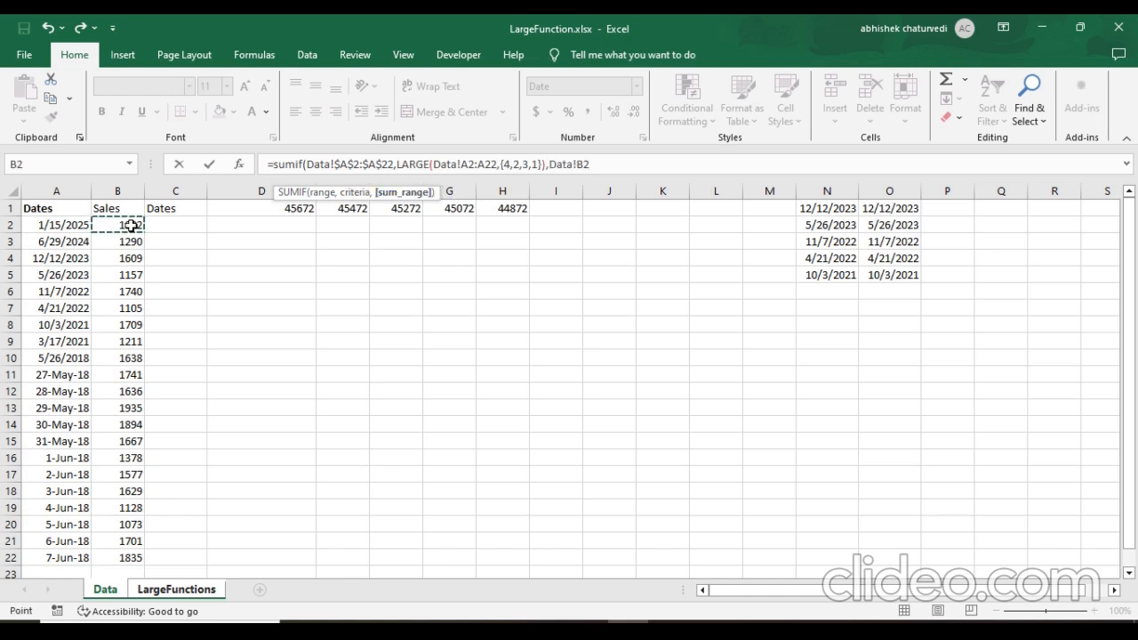
key(ctrl+shift+Down)
key(F4)
text())
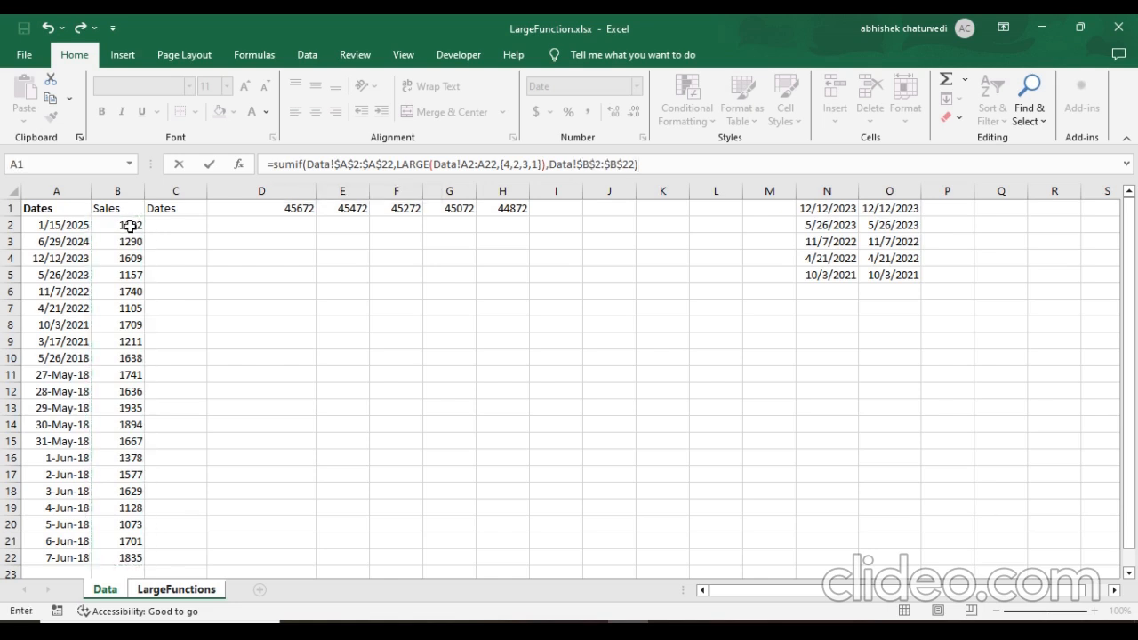
key(Return)
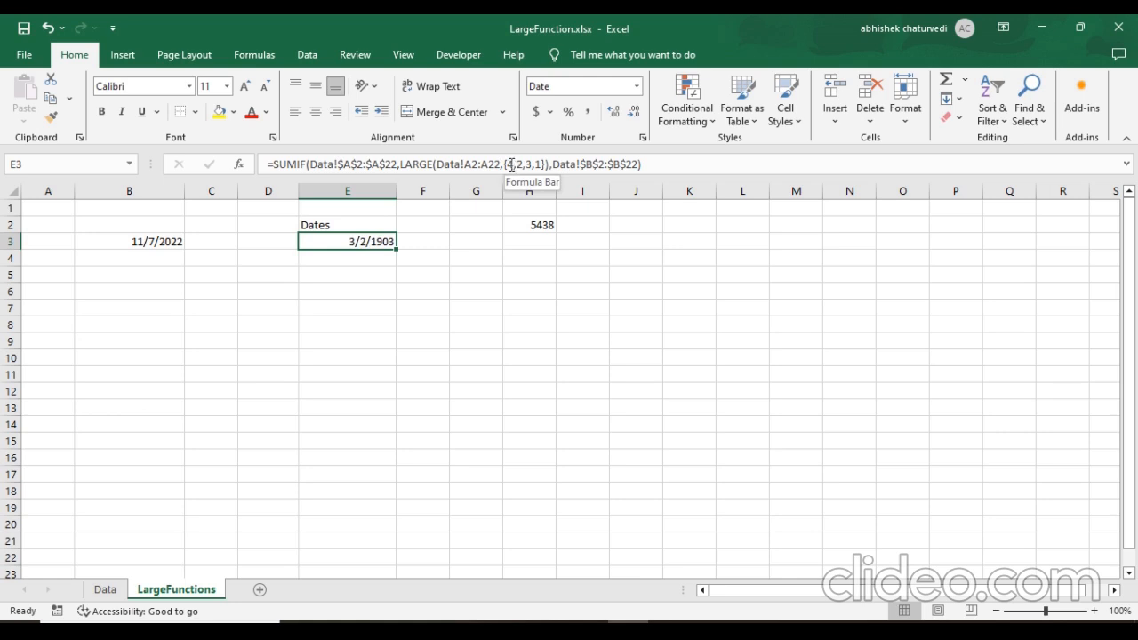
Set E3's number format to General and wrap its SUMIF formula in SUM.
click(637, 91)
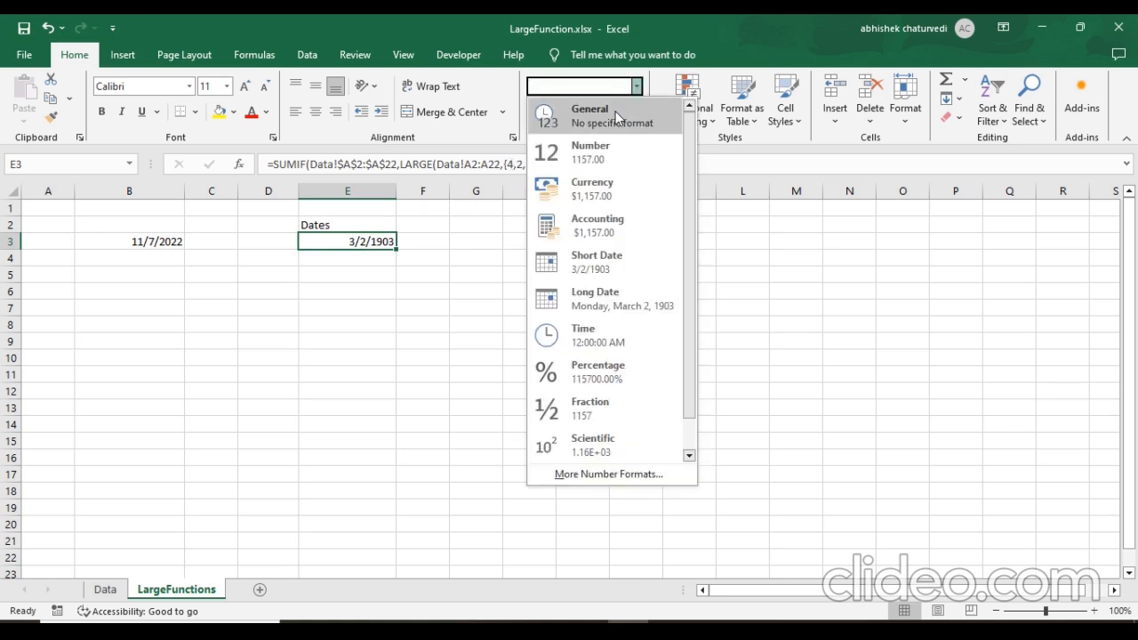
click(614, 112)
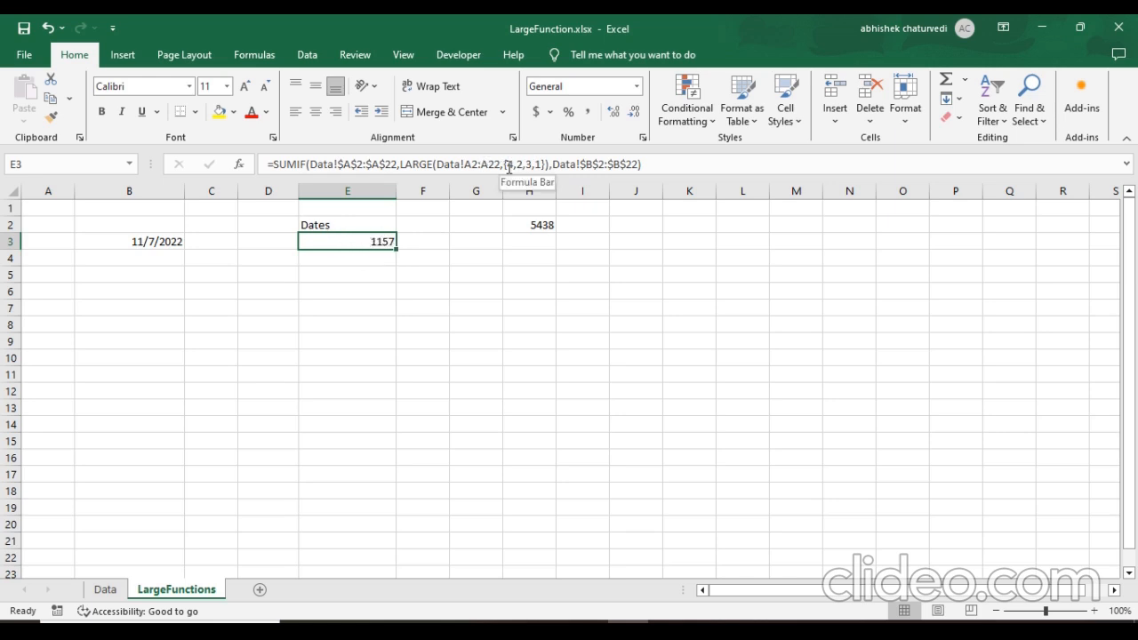
click(275, 166)
text(sum()
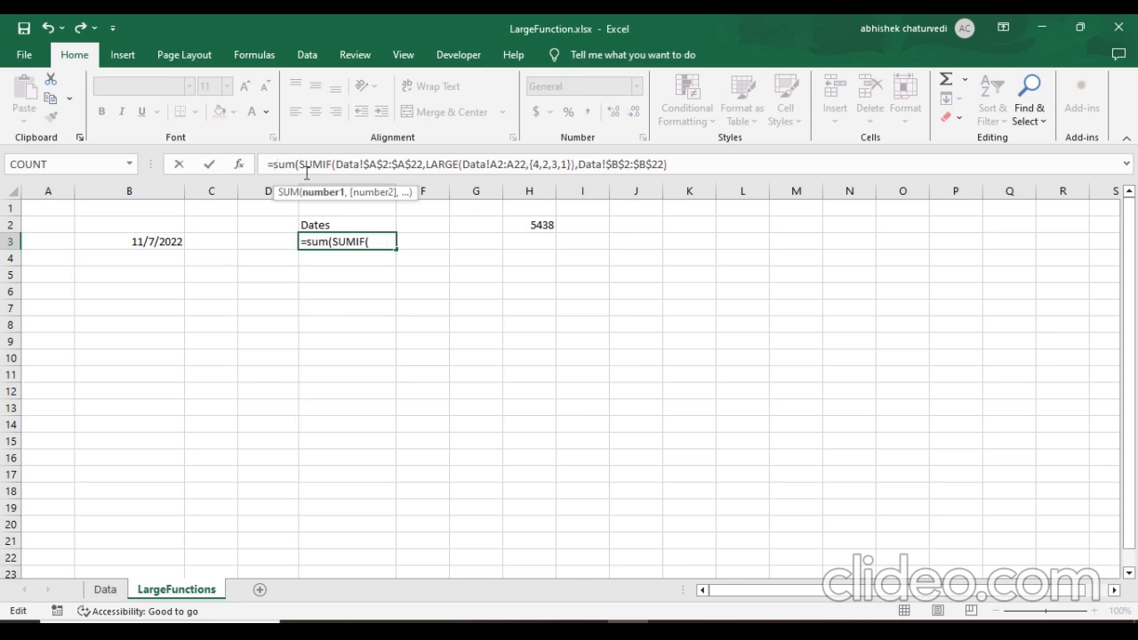
click(688, 162)
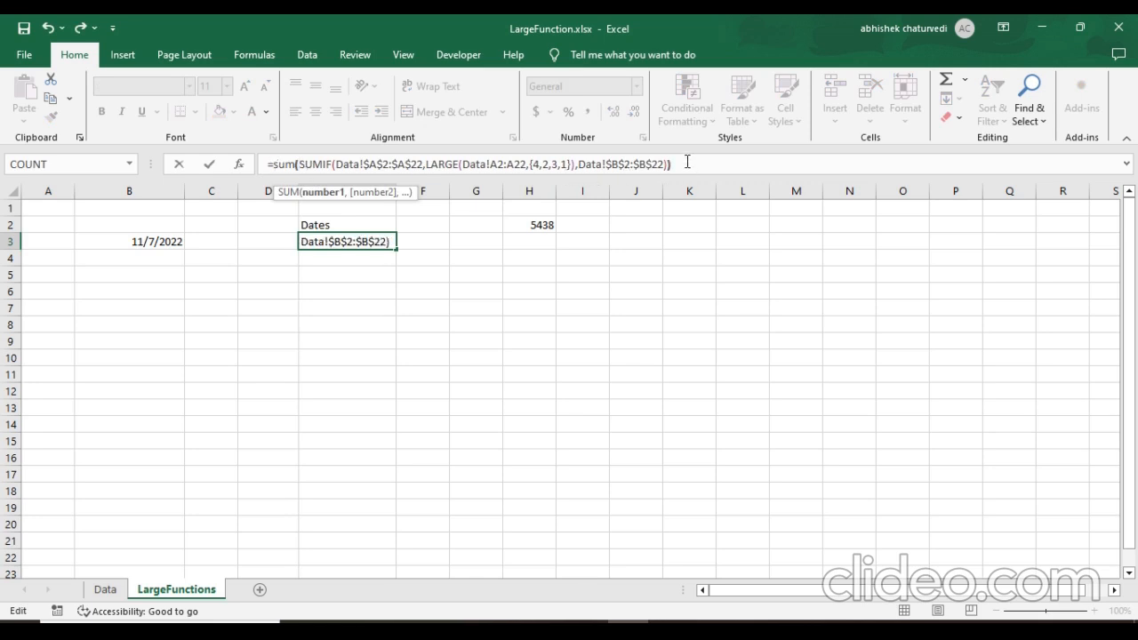
text())
key(Return)
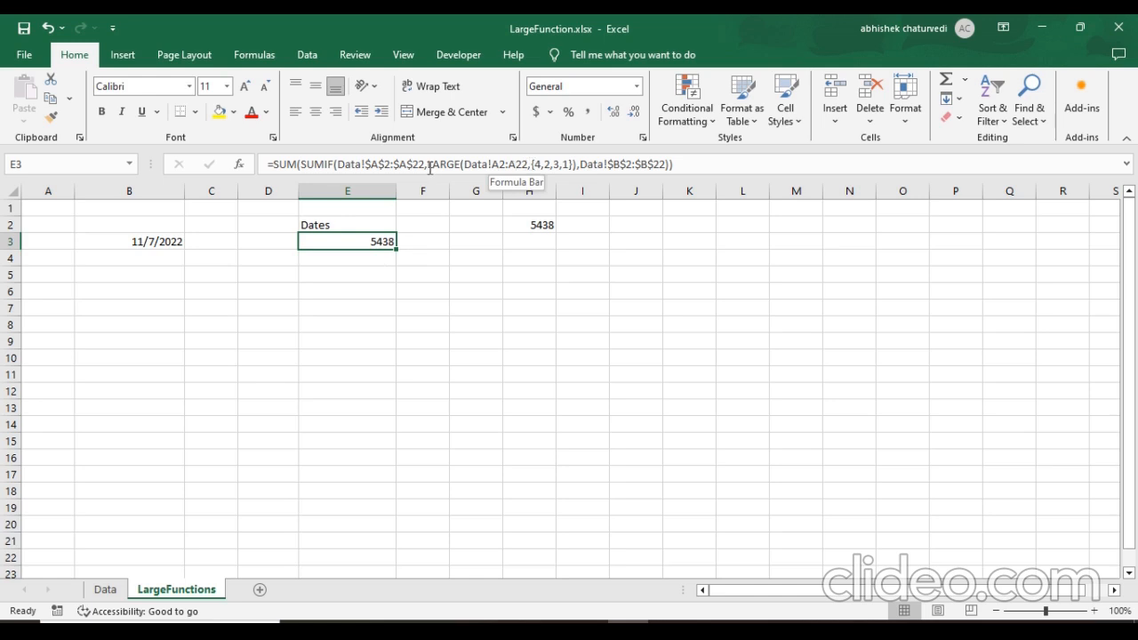
Examine the values that the LARGE criteria expression returns inside E3's formula.
mouse_move(428, 167)
mouse_down()
mouse_move(581, 165)
mouse_move(430, 164)
mouse_up()
click(573, 164)
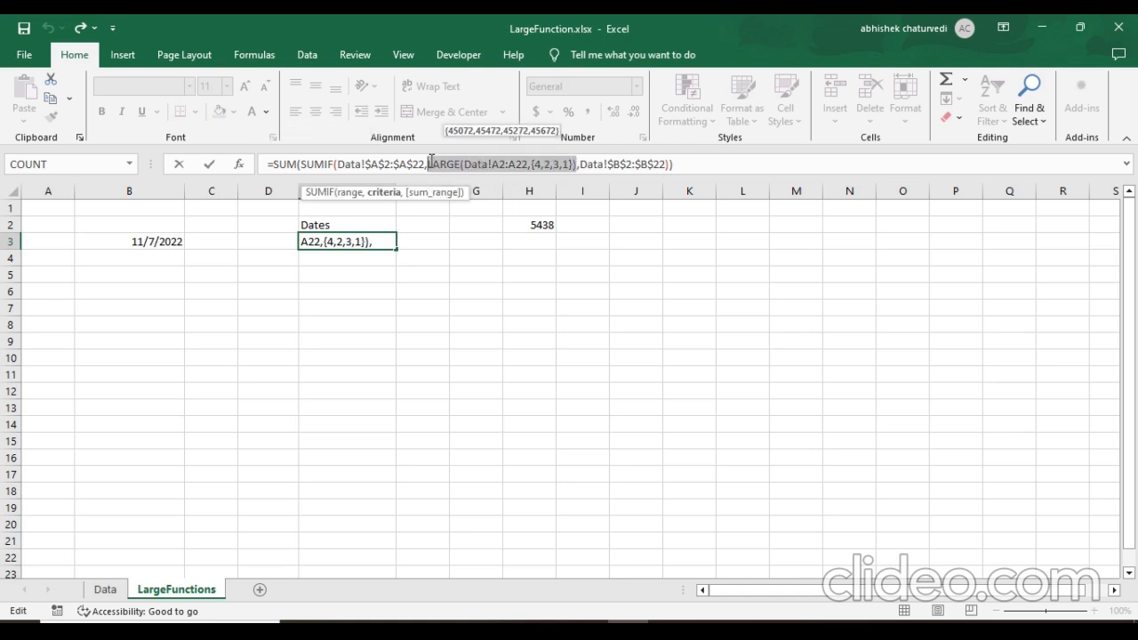
key(Escape)
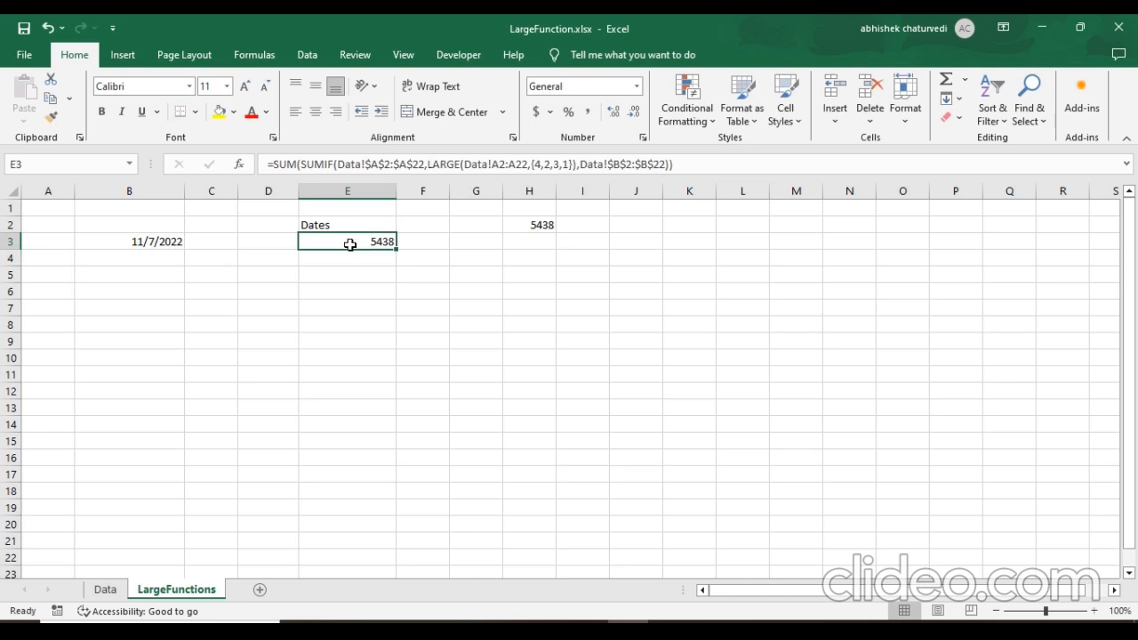
click(214, 240)
key(shift+Down)
key(shift+Down)
key(shift+Down)
key(shift+Down)
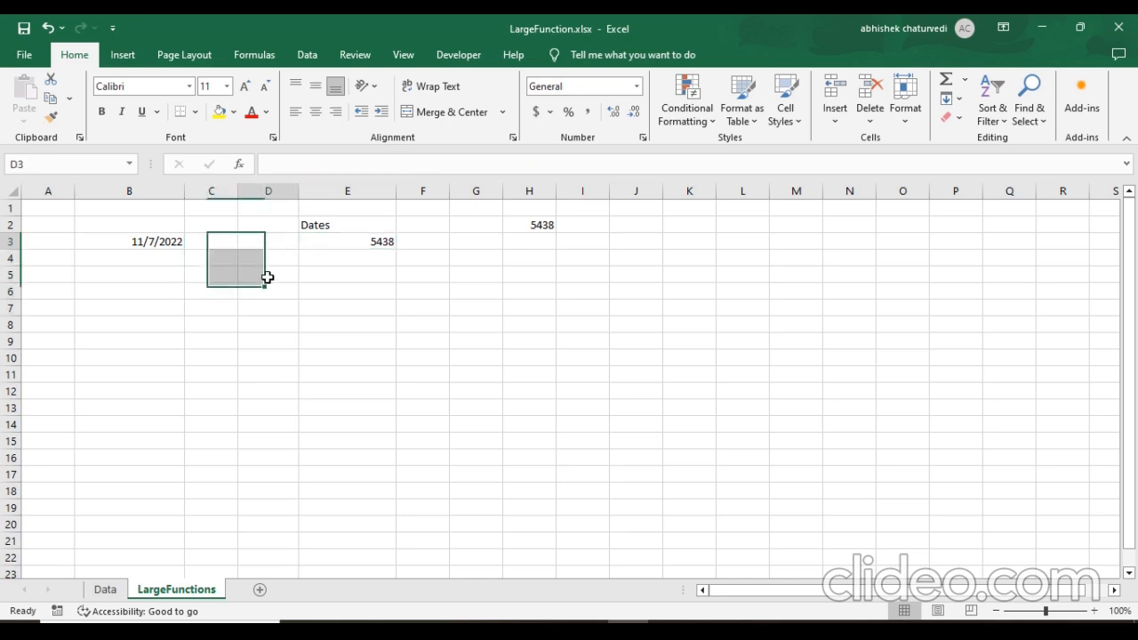
drag(223, 244, 216, 305)
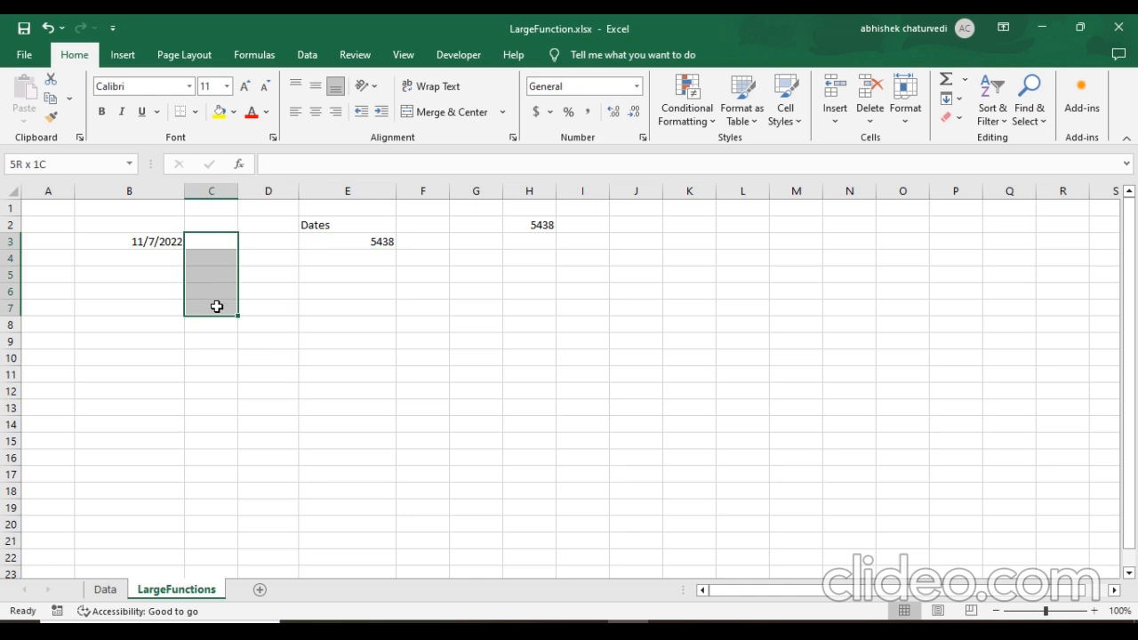
drag(268, 247, 267, 311)
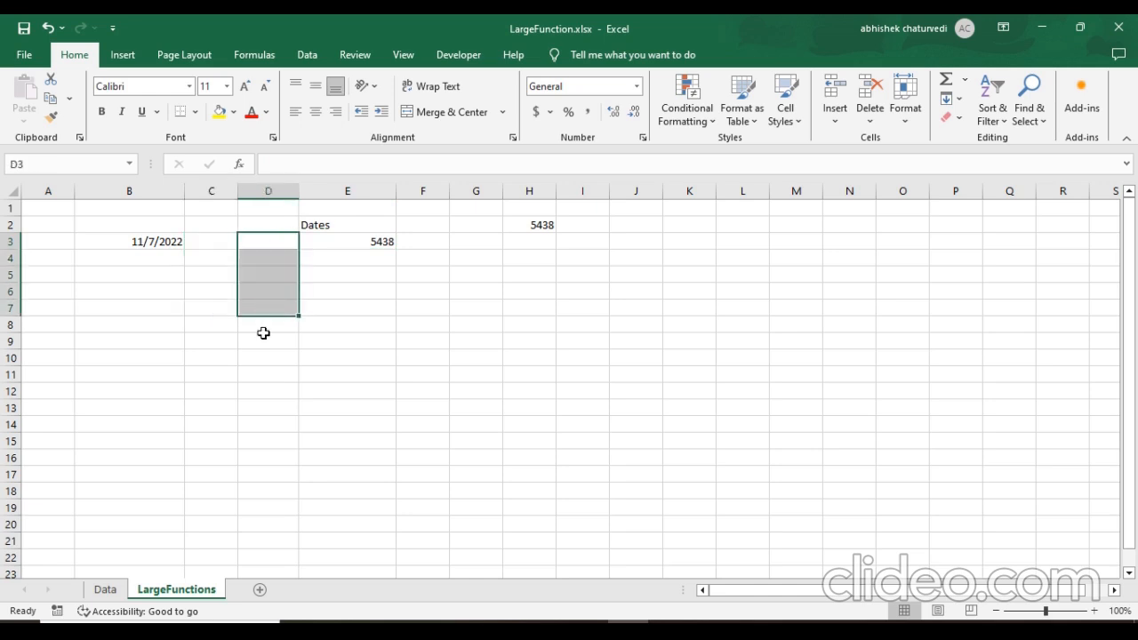
click(262, 328)
Inspect the {4,2,3,1} array argument within E3's nested SUM, SUMIF and LARGE formula.
click(348, 238)
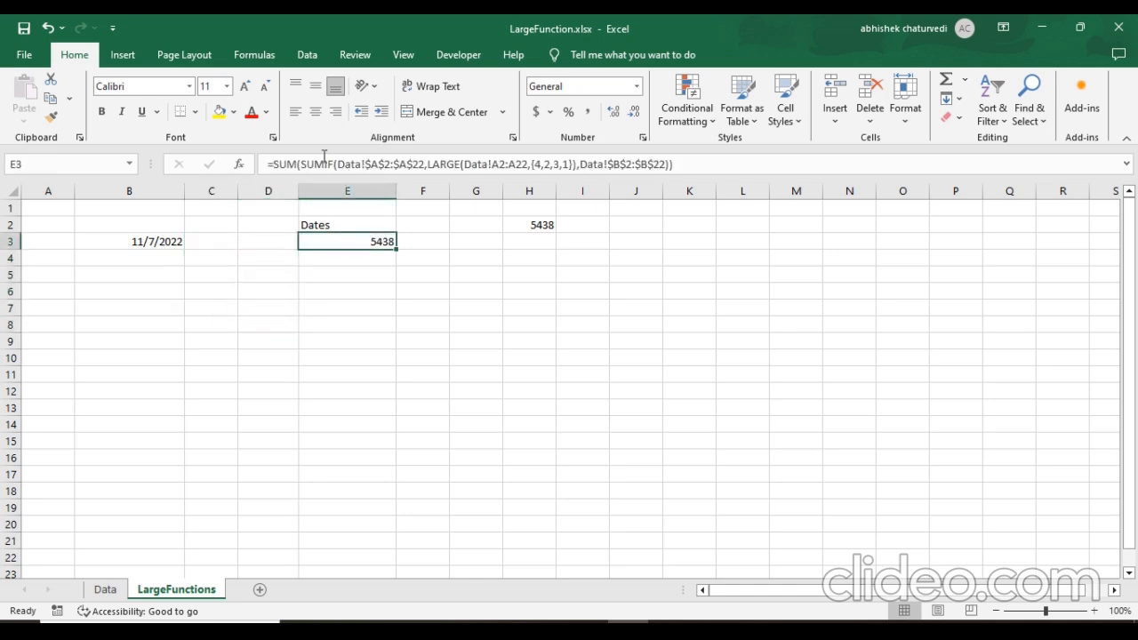
drag(573, 163, 529, 163)
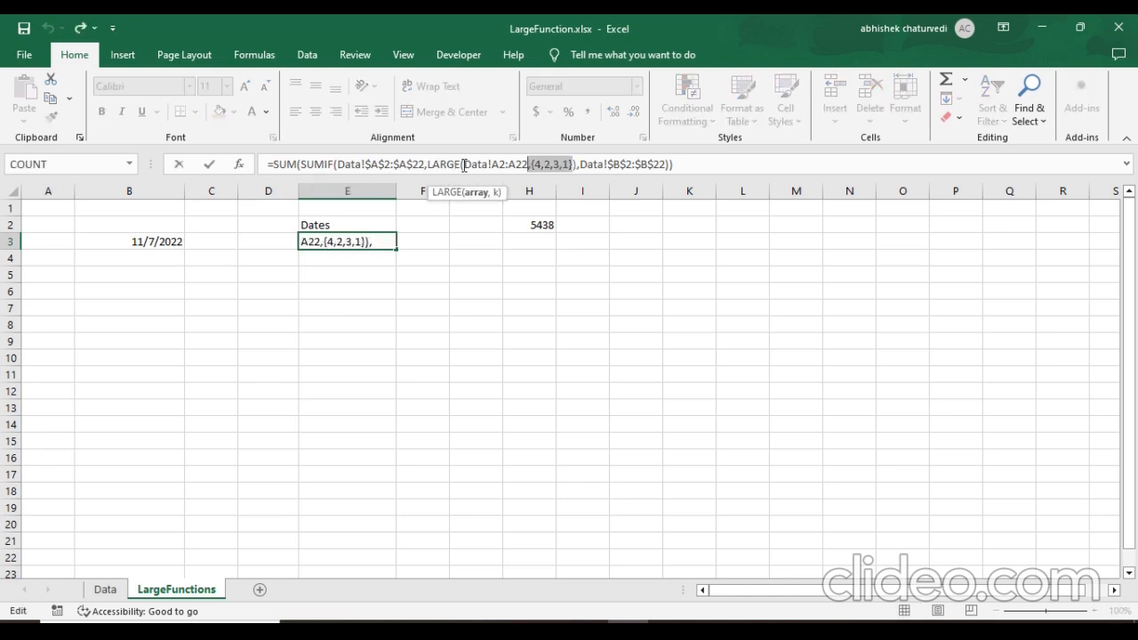
key(Escape)
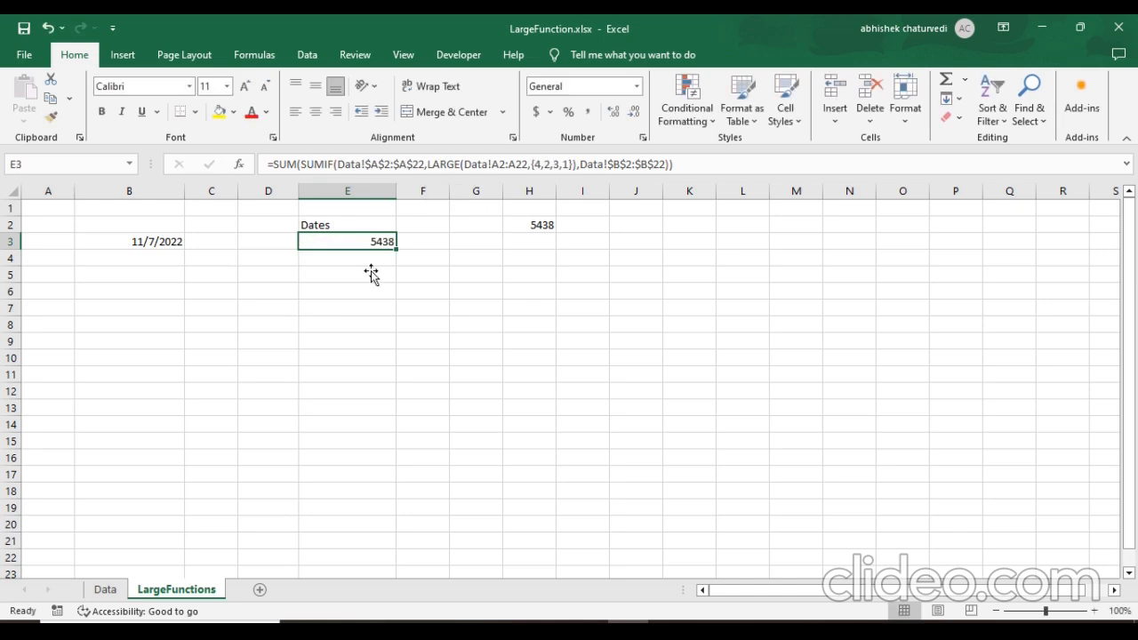